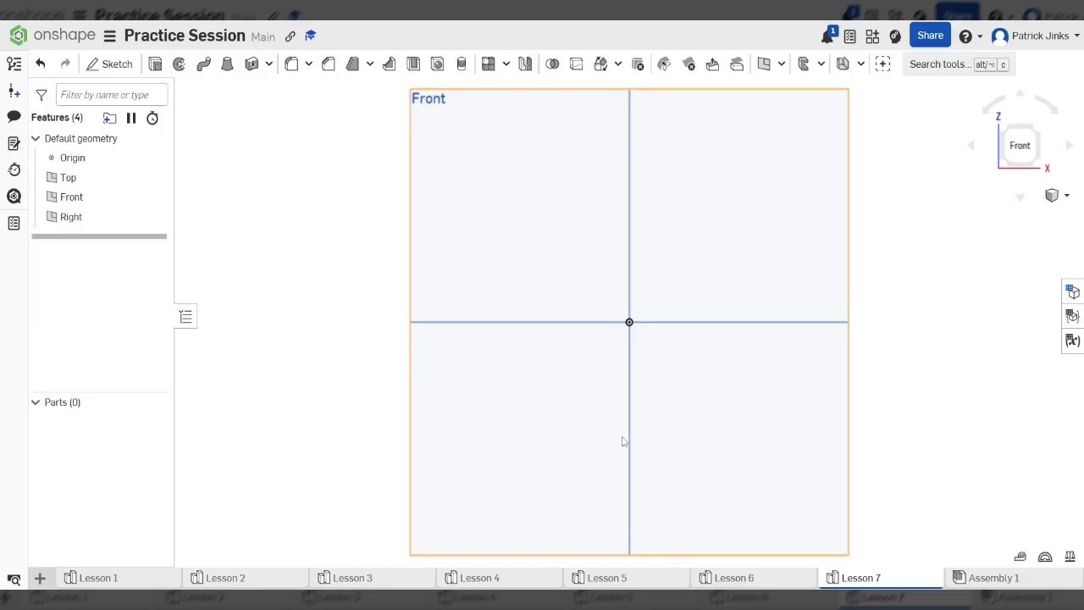
- Start a Front-plane sketch and draw a 72.416 × 73.102 corner rectangle above-left of the origin
scroll(543, 434, down, 3)
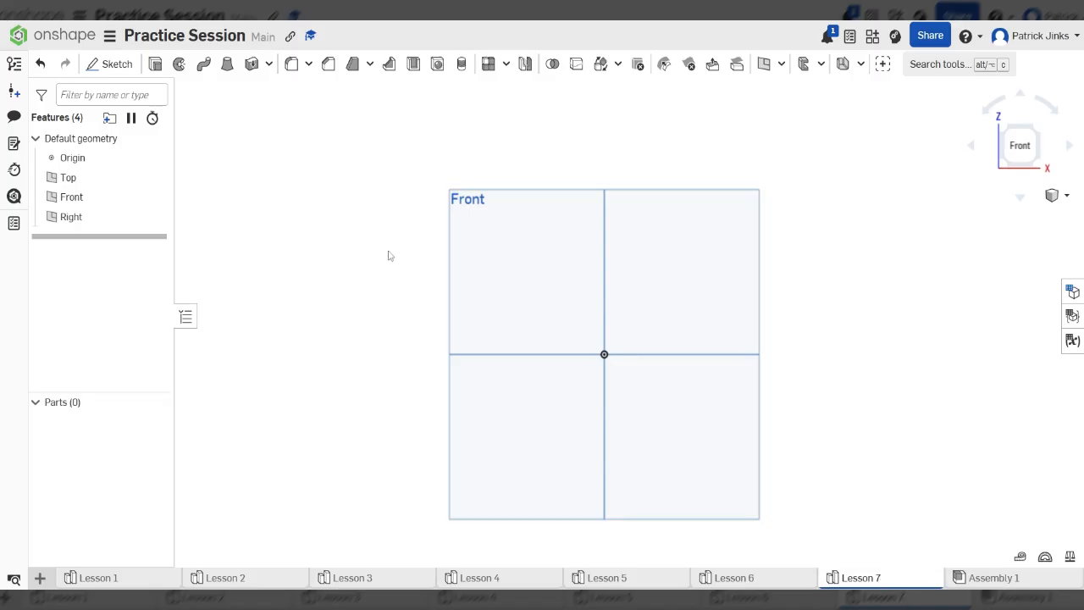
click(112, 64)
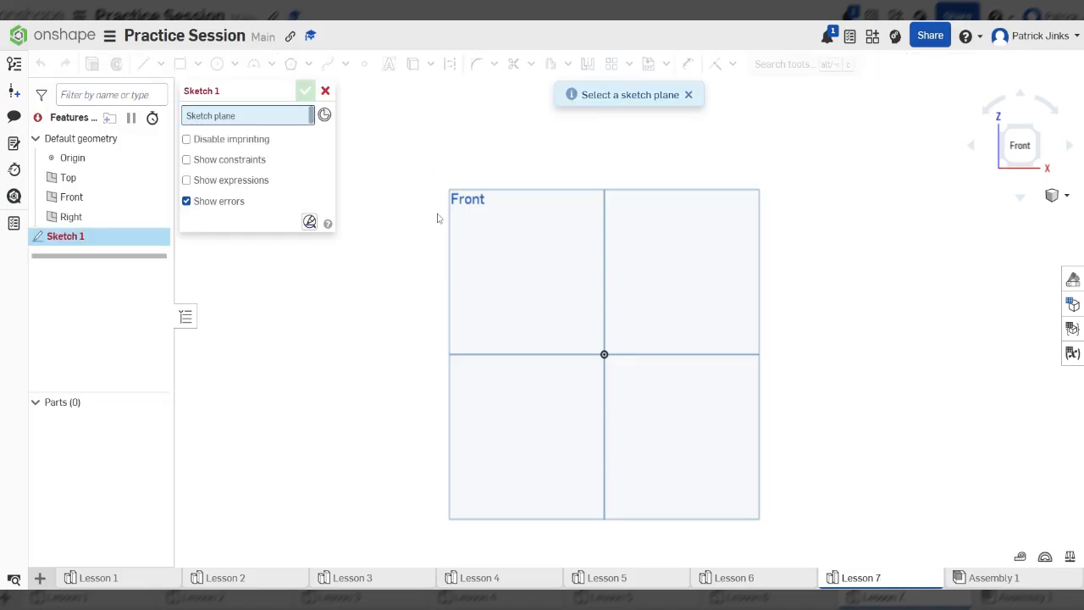
click(526, 288)
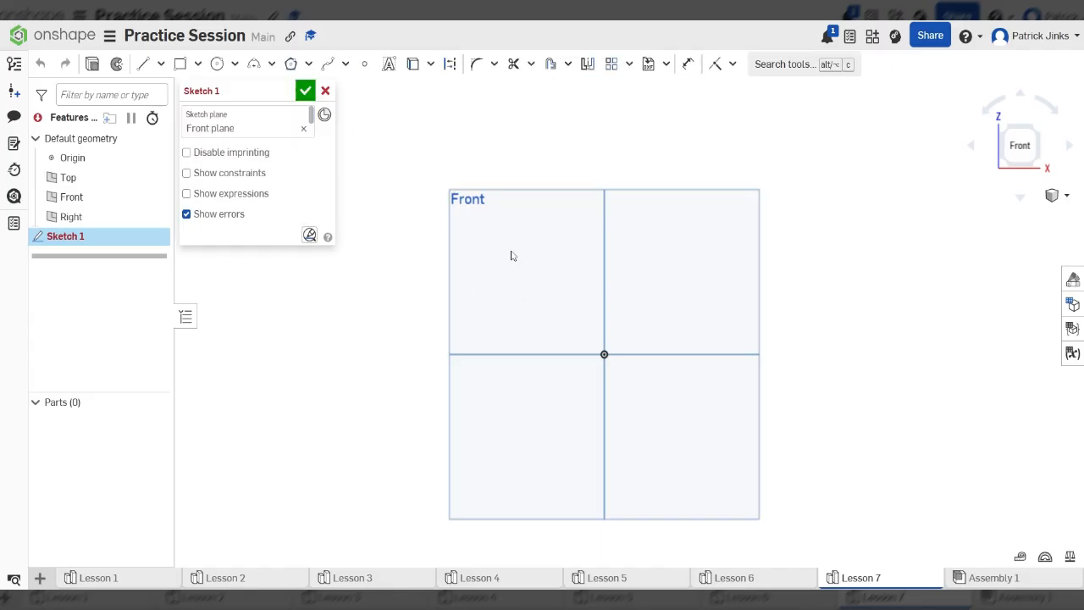
click(180, 64)
click(389, 145)
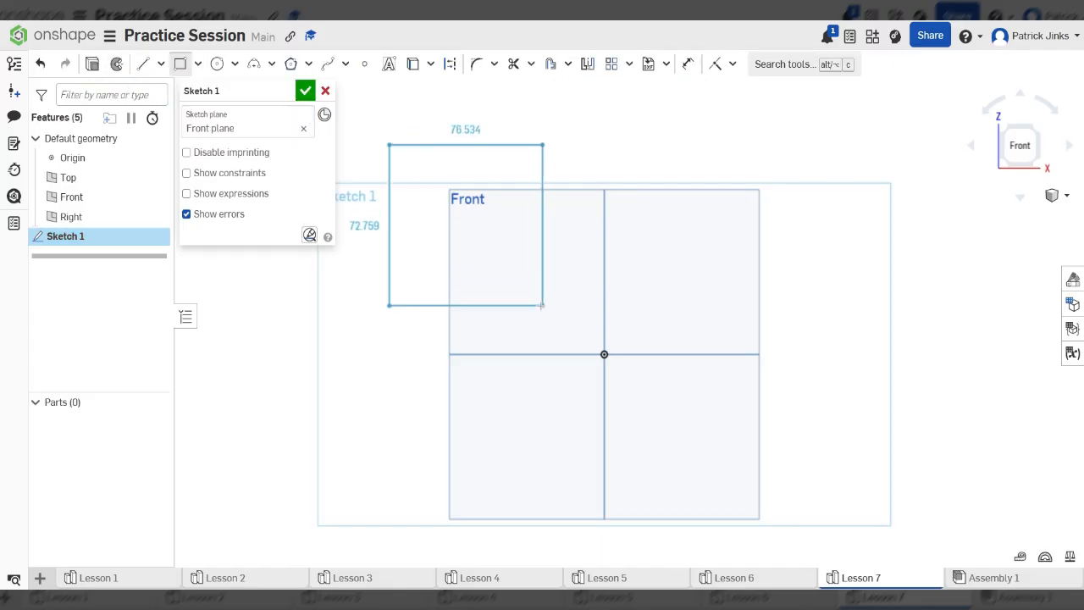
click(539, 305)
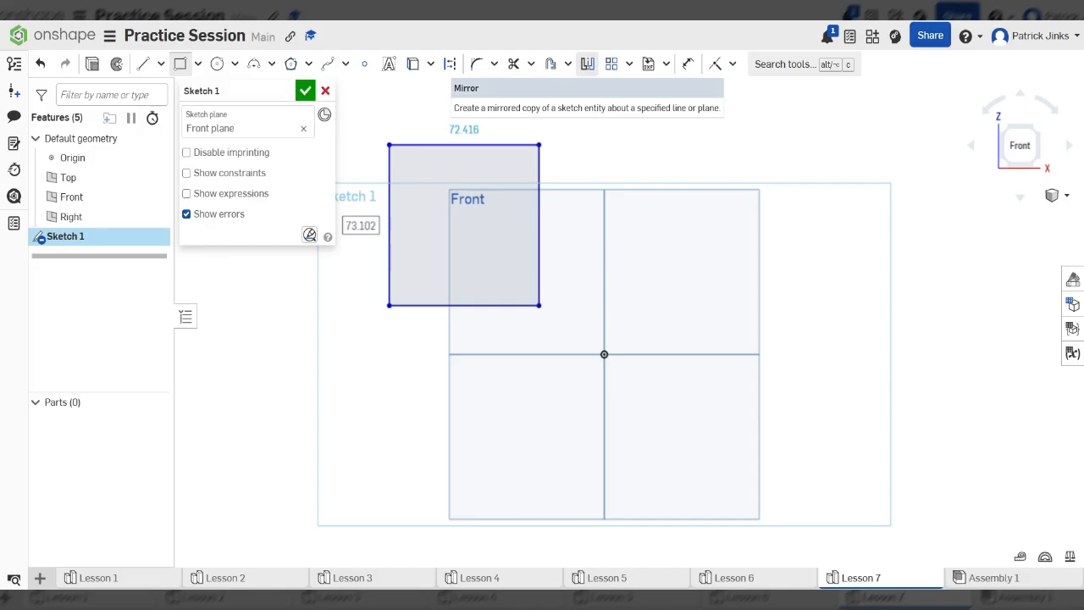
- Start Mirror in the Front view and pick the Right plane's vertical line as mirror line
click(589, 64)
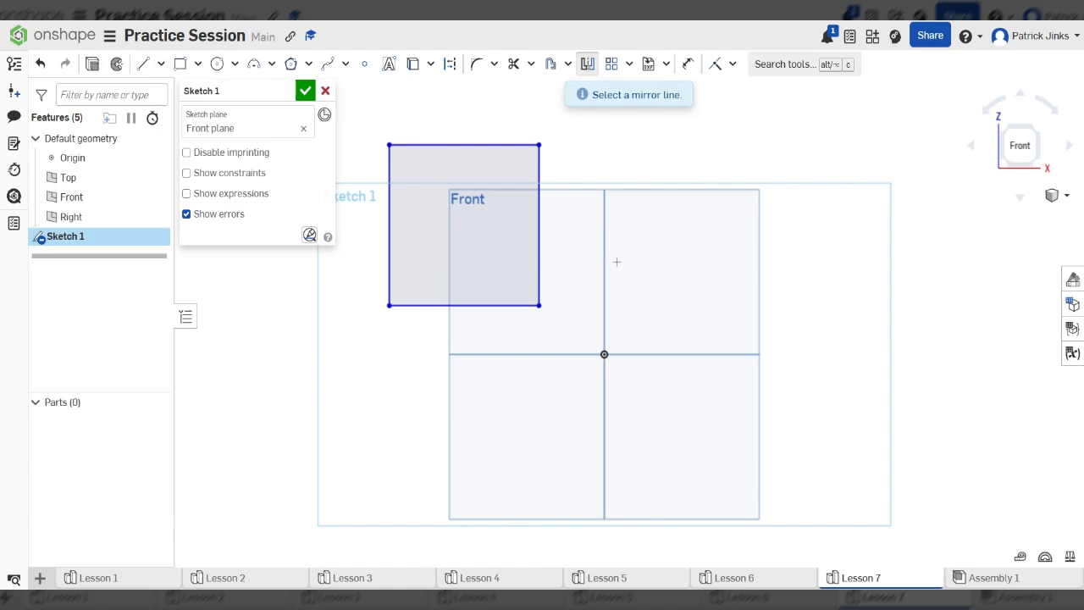
right_drag(615, 261, 580, 284)
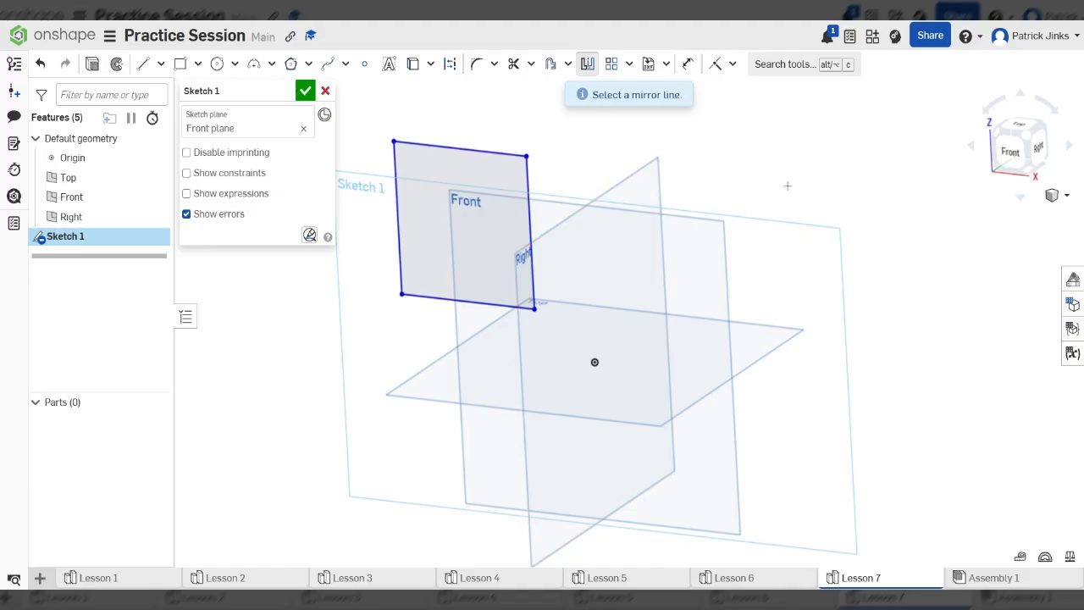
click(1010, 150)
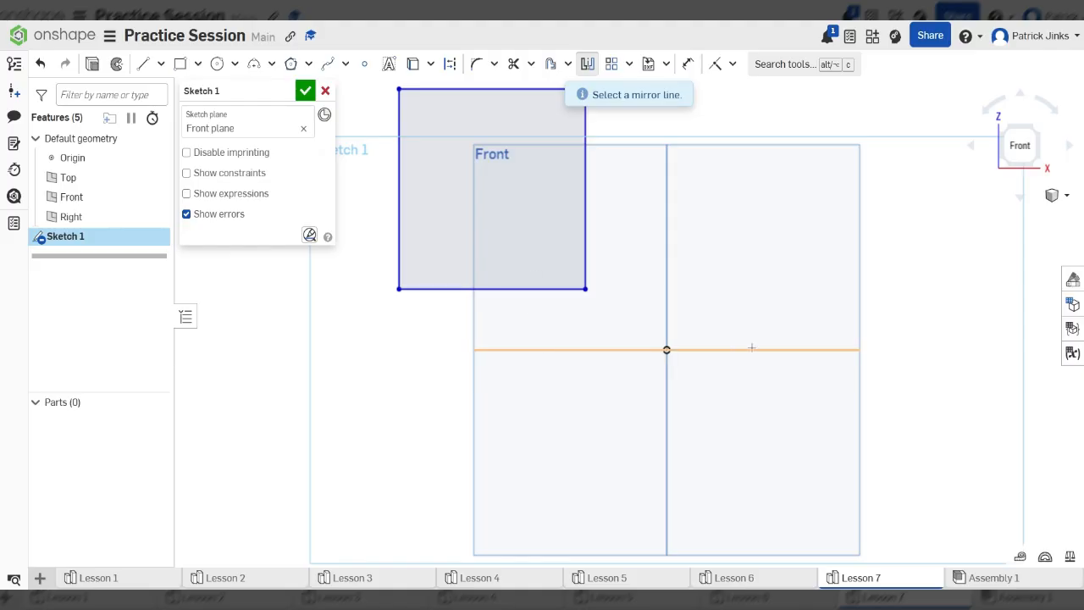
scroll(528, 363, down, 2)
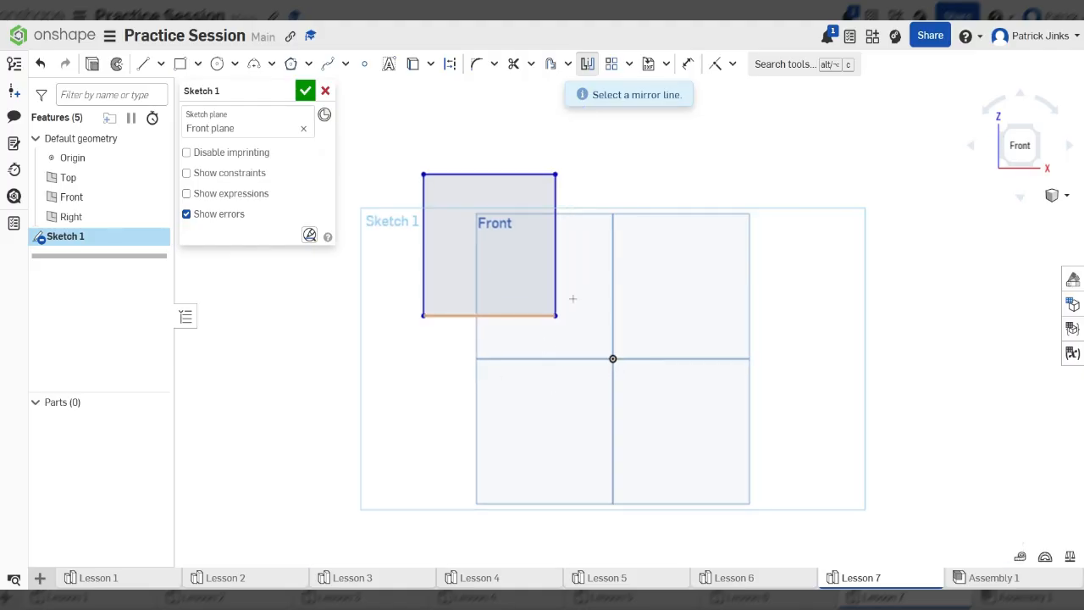
click(586, 68)
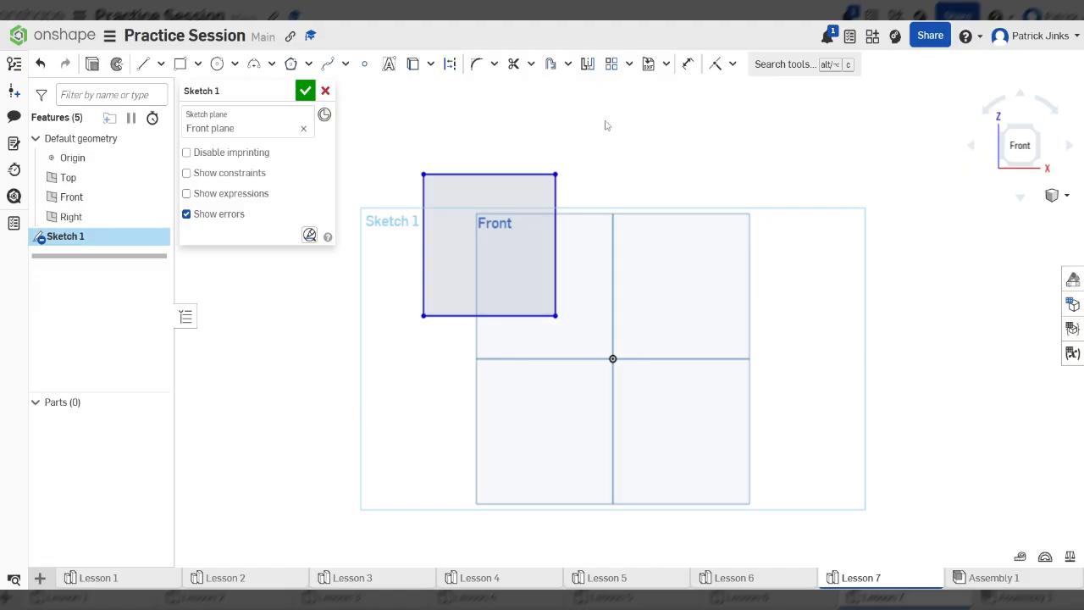
click(592, 68)
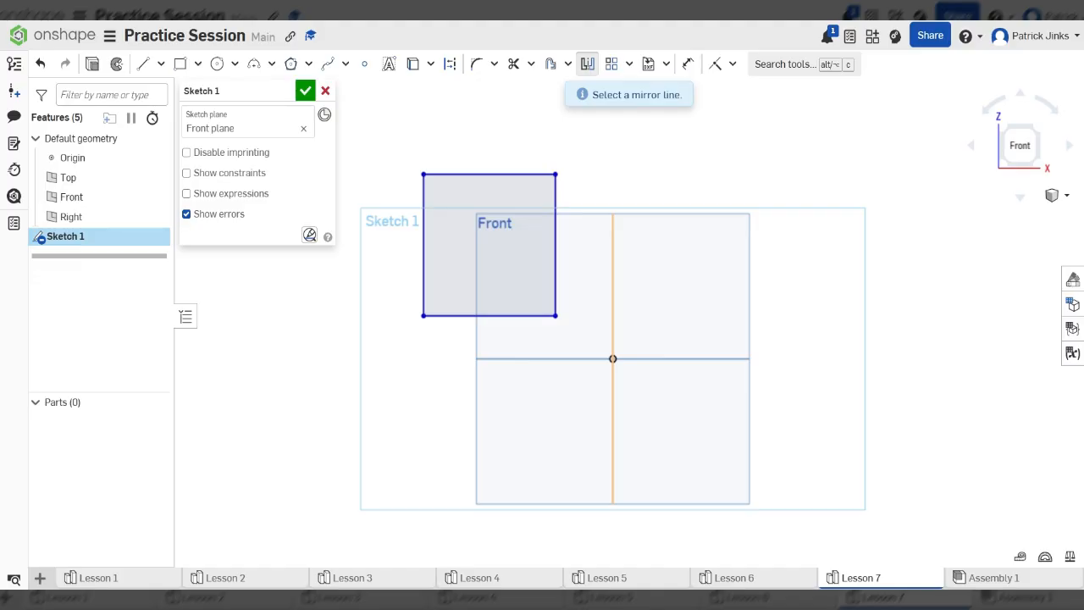
click(613, 264)
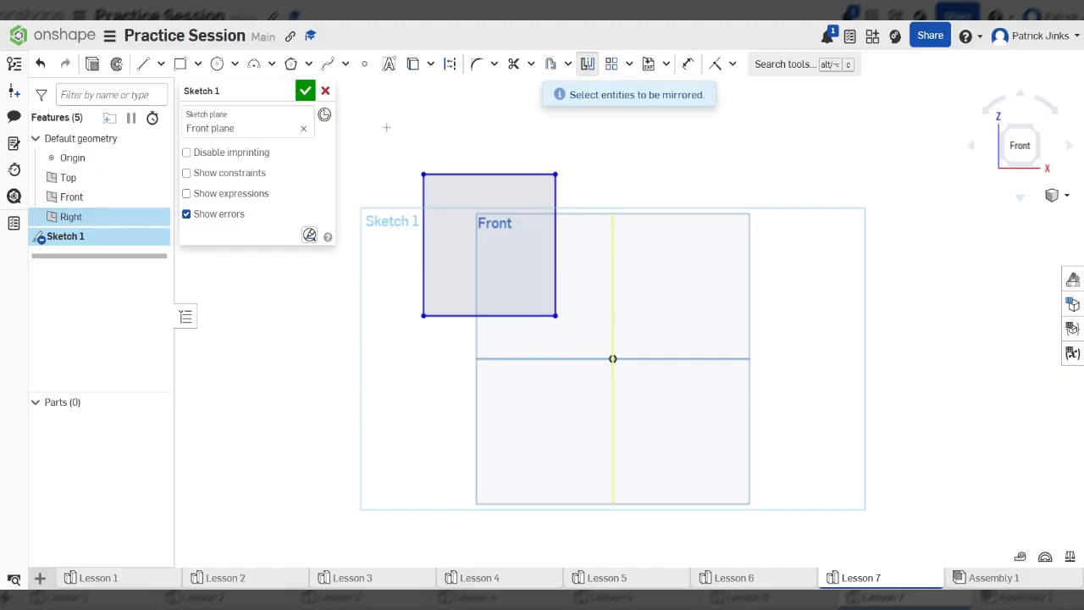
- Box-select the rectangle to mirror it across the Right plane line into the upper right
drag(387, 127, 584, 345)
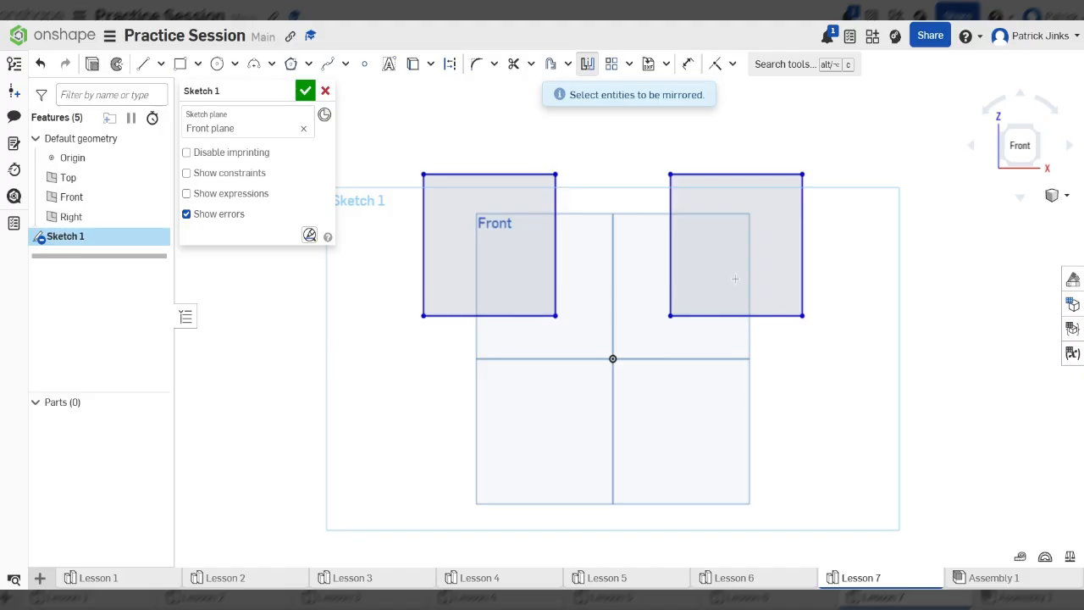
scroll(607, 238, down, 1)
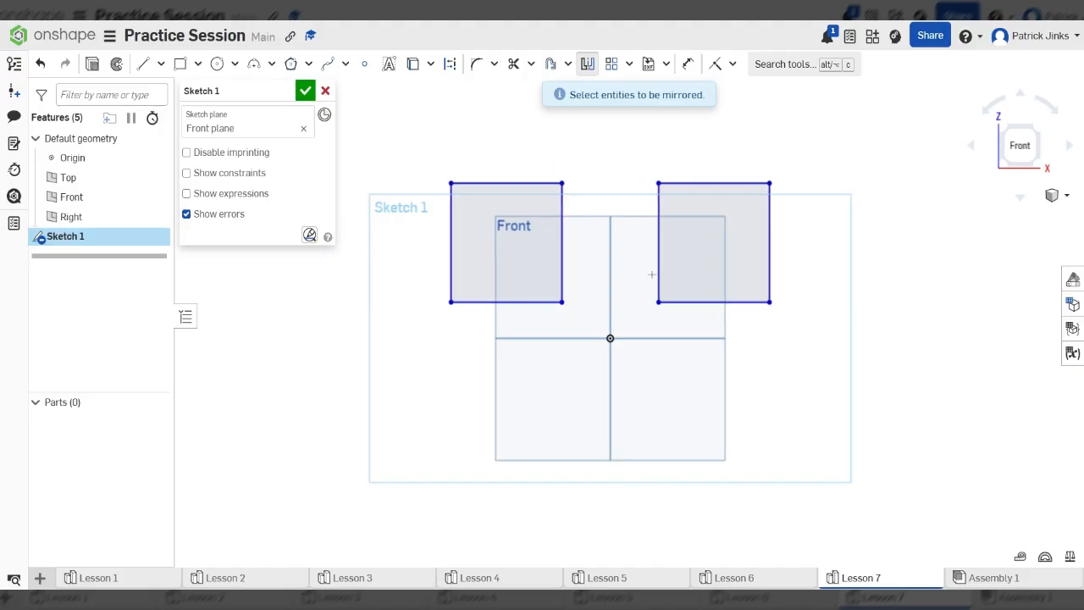
scroll(607, 222, up, 2)
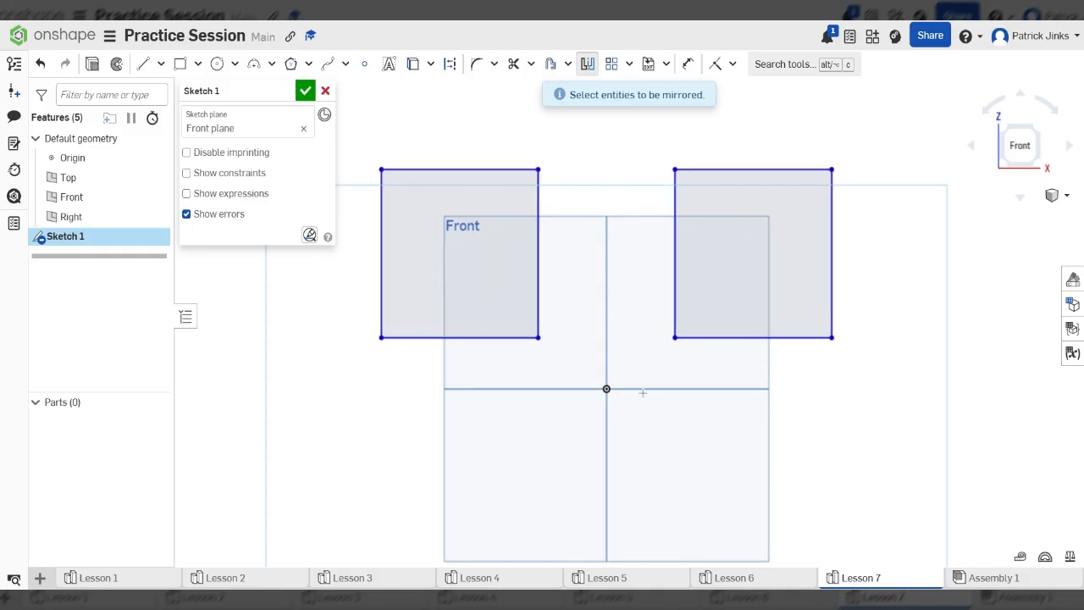
right_drag(791, 394, 779, 431)
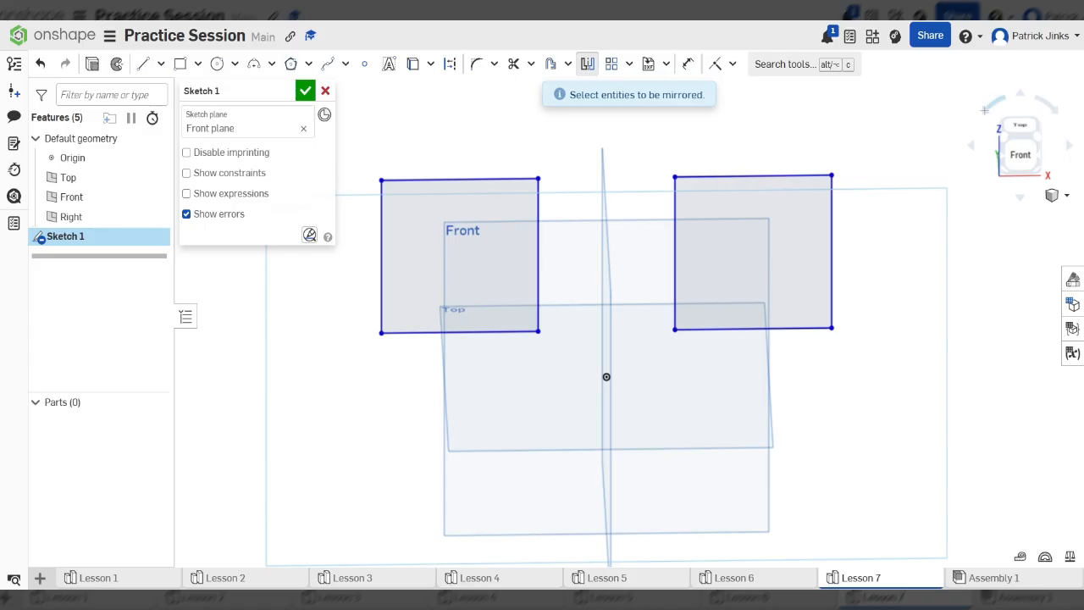
click(1021, 155)
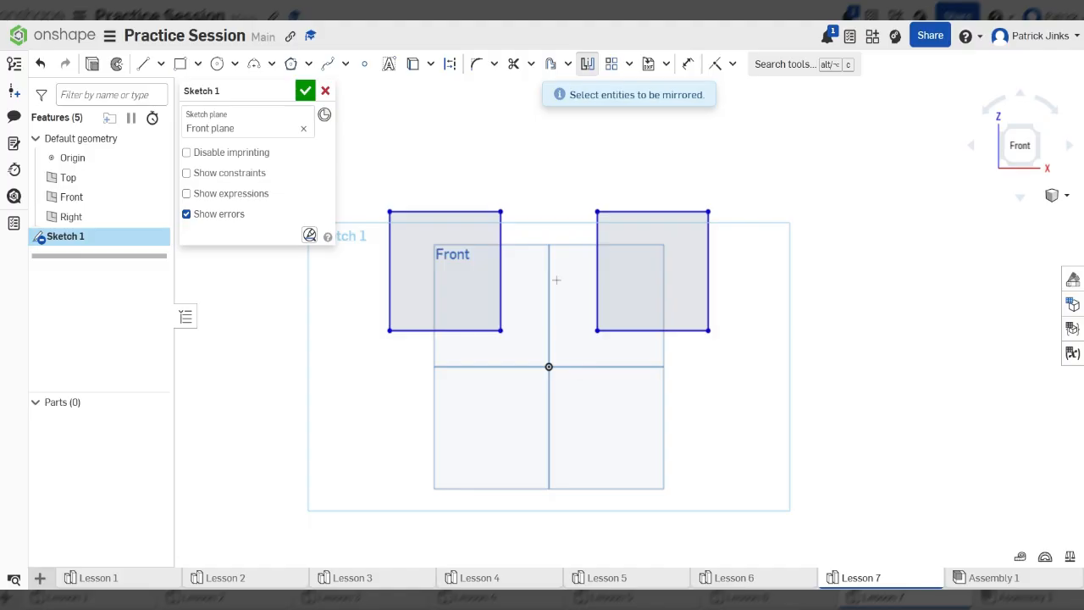
- Mirror the left square's four edges below the horizontal Top plane line
click(588, 64)
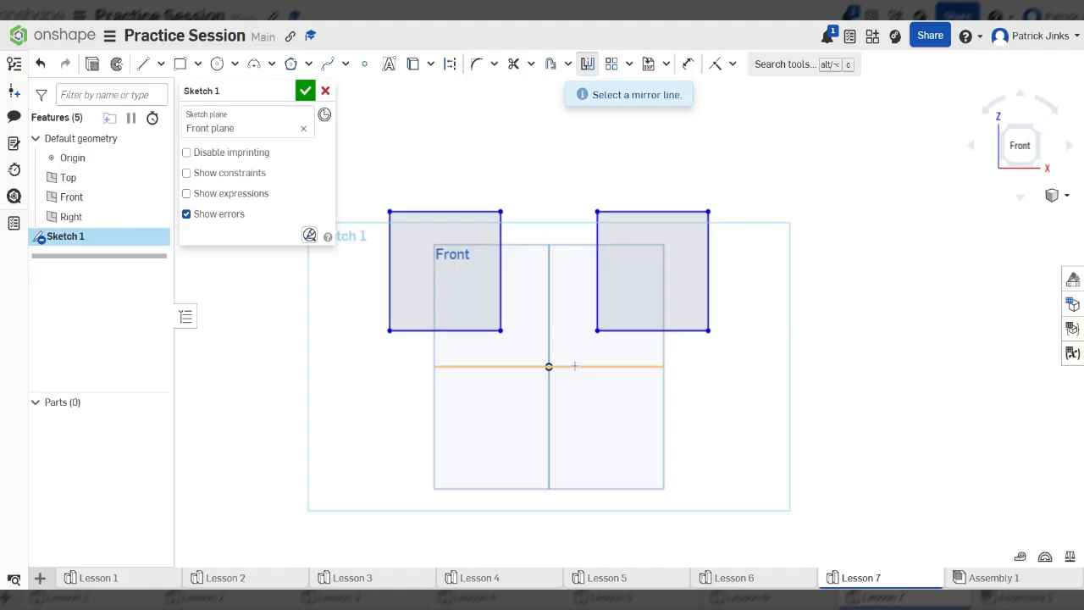
click(574, 366)
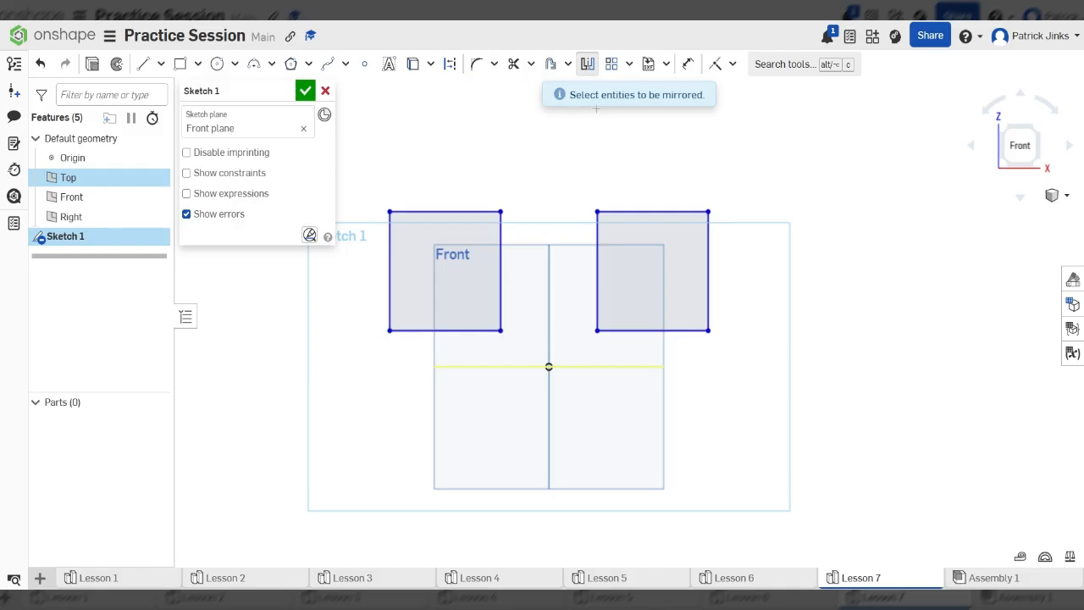
click(424, 330)
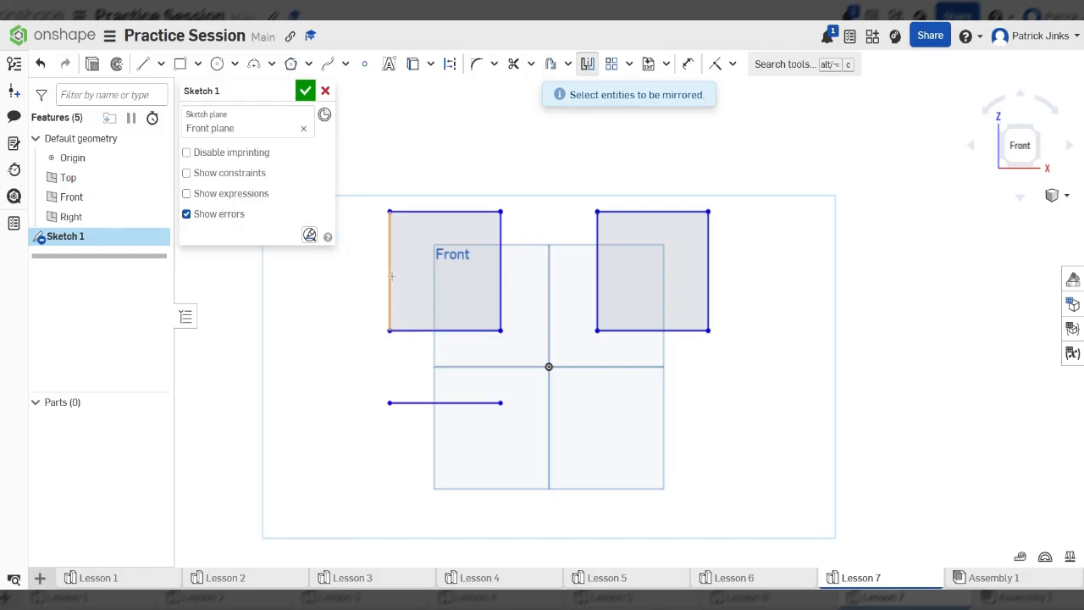
click(389, 271)
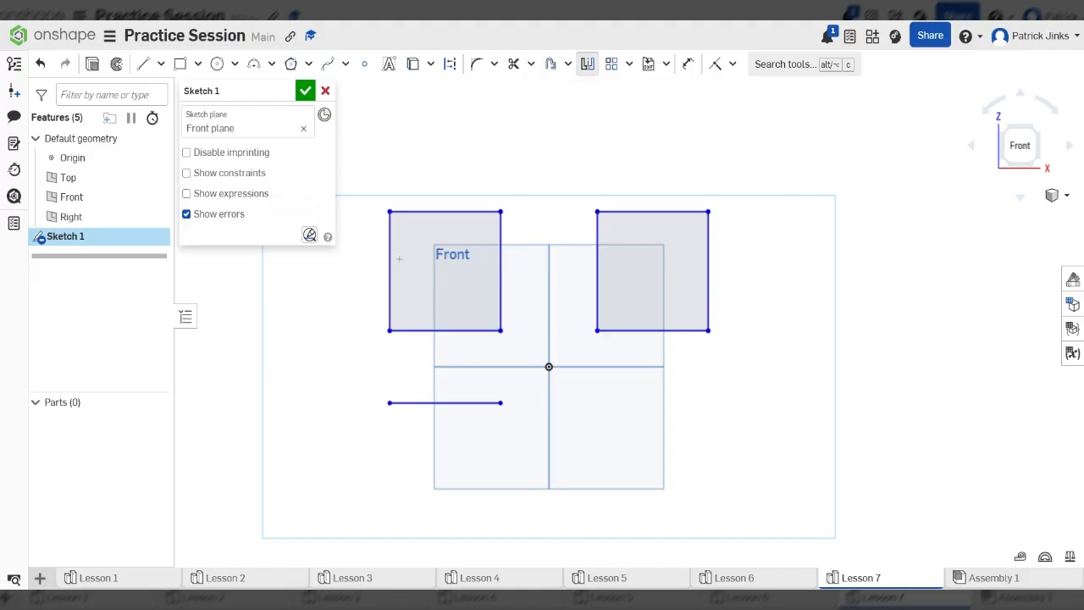
click(449, 211)
click(501, 261)
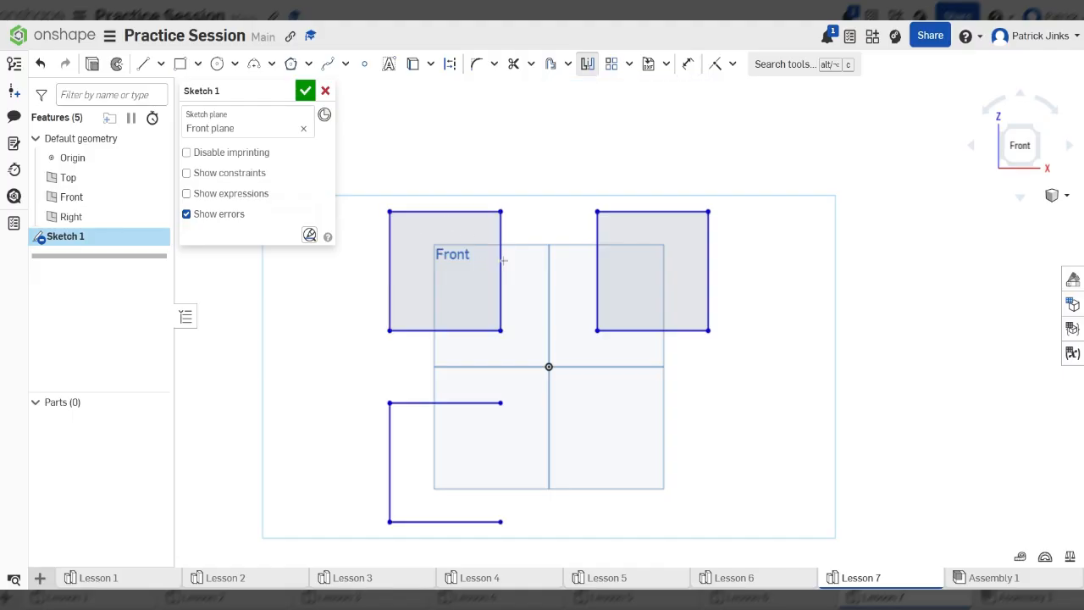
- Mirror the right square's four edges below the Top plane line as well
click(631, 329)
click(597, 271)
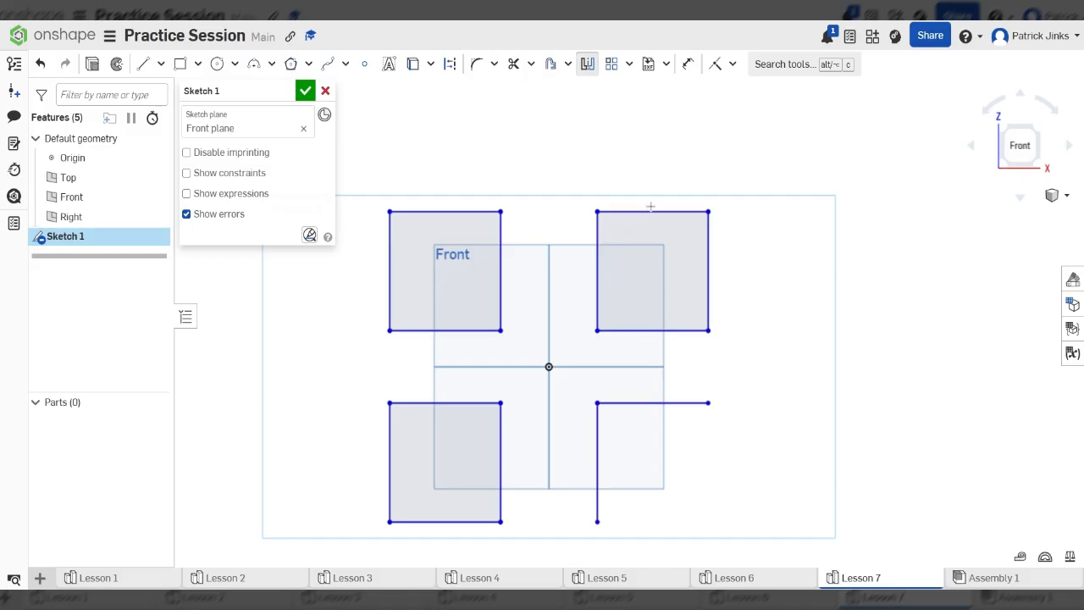
click(651, 211)
click(709, 271)
scroll(742, 267, down, 3)
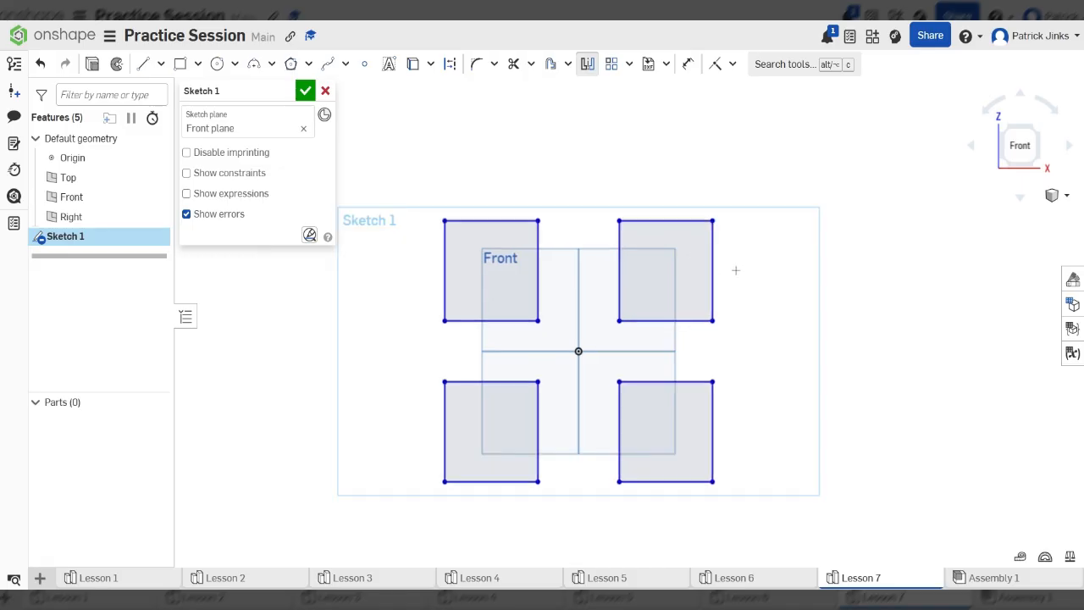
scroll(807, 371, up, 3)
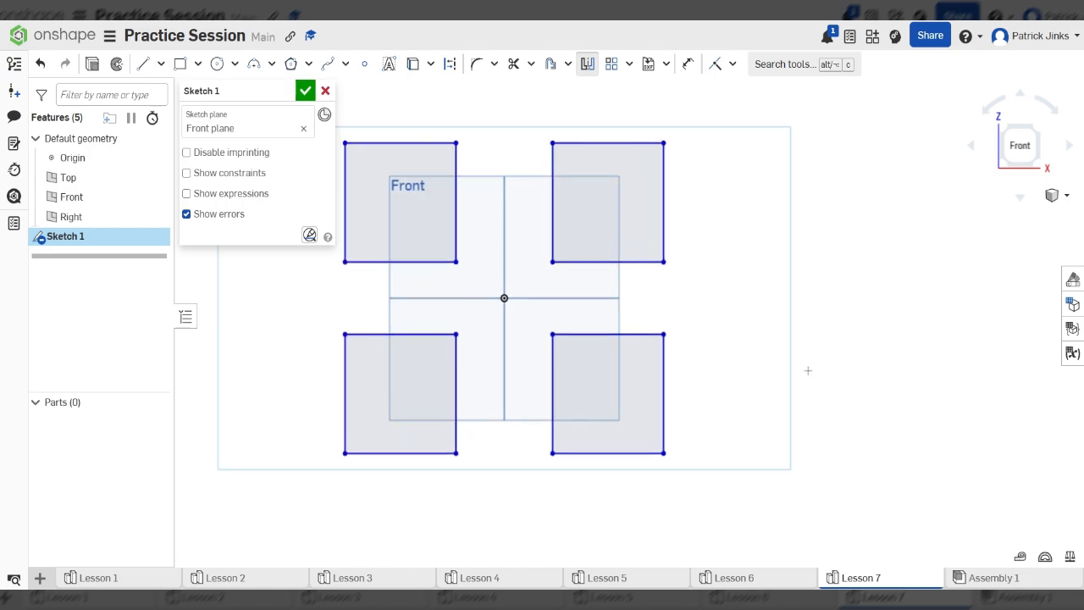
scroll(581, 280, down, 3)
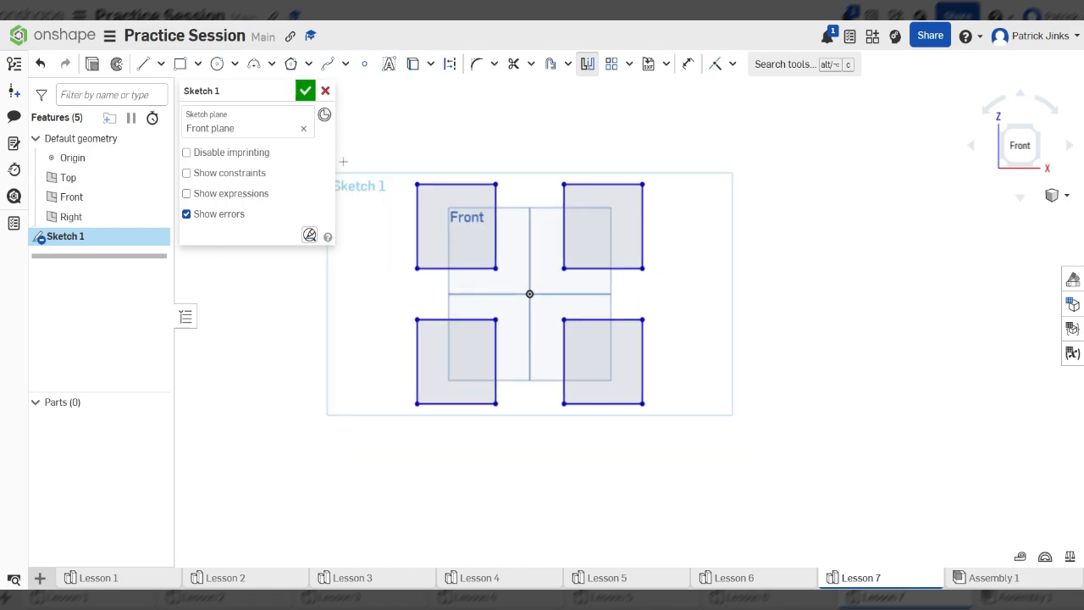
- Accept the sketch, trial-extrude three of the squares, then undo the extrusion
click(304, 91)
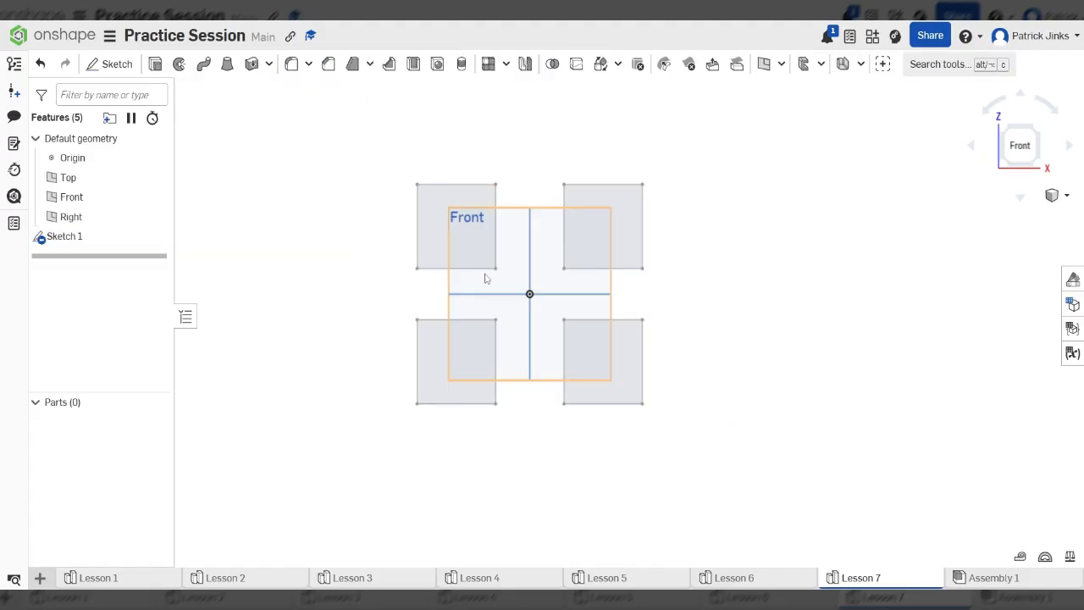
click(155, 64)
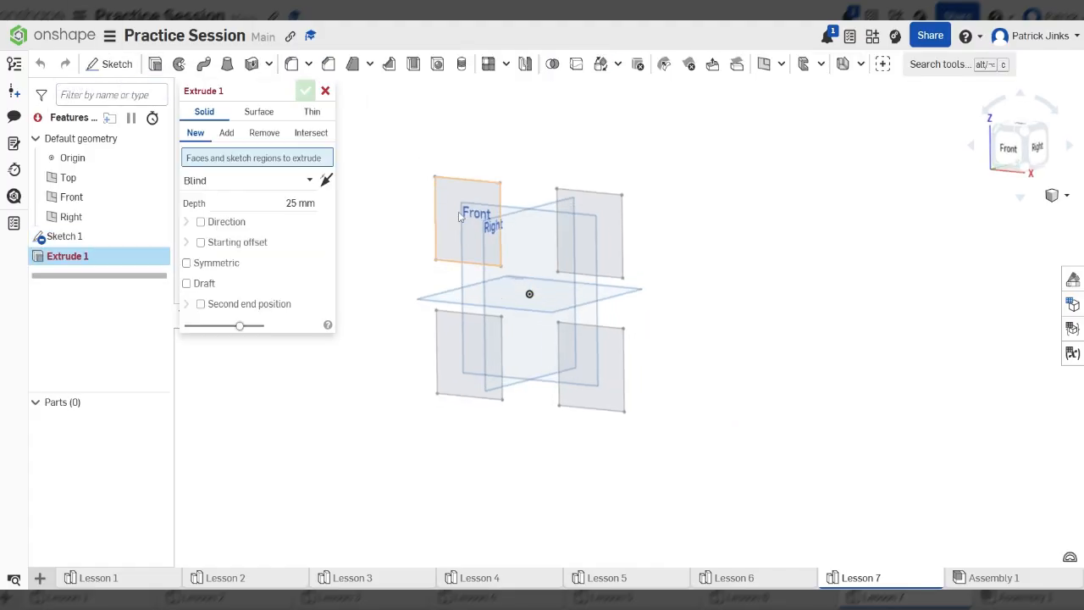
click(466, 225)
click(593, 242)
click(603, 398)
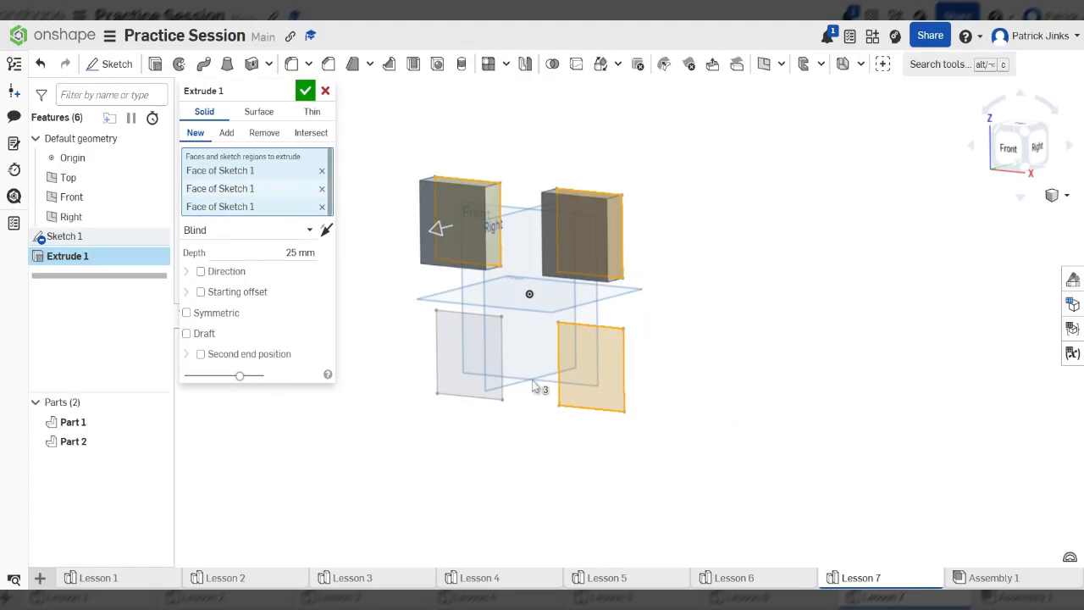
click(461, 374)
click(462, 374)
click(305, 91)
key(ctrl+z)
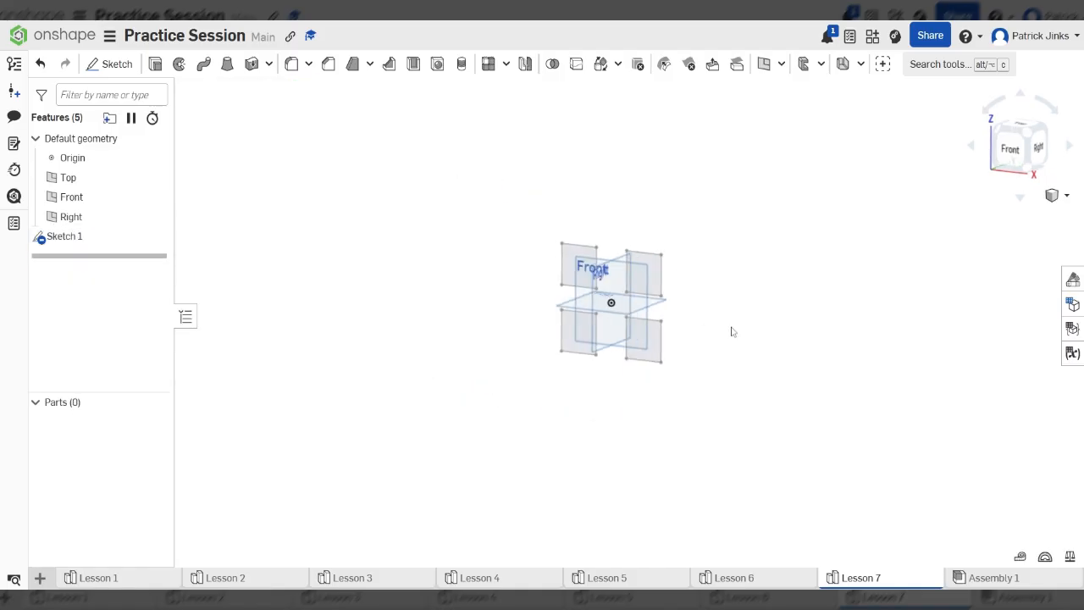
- Delete Sketch 1 and view the Front plane straight on
drag(494, 186, 835, 513)
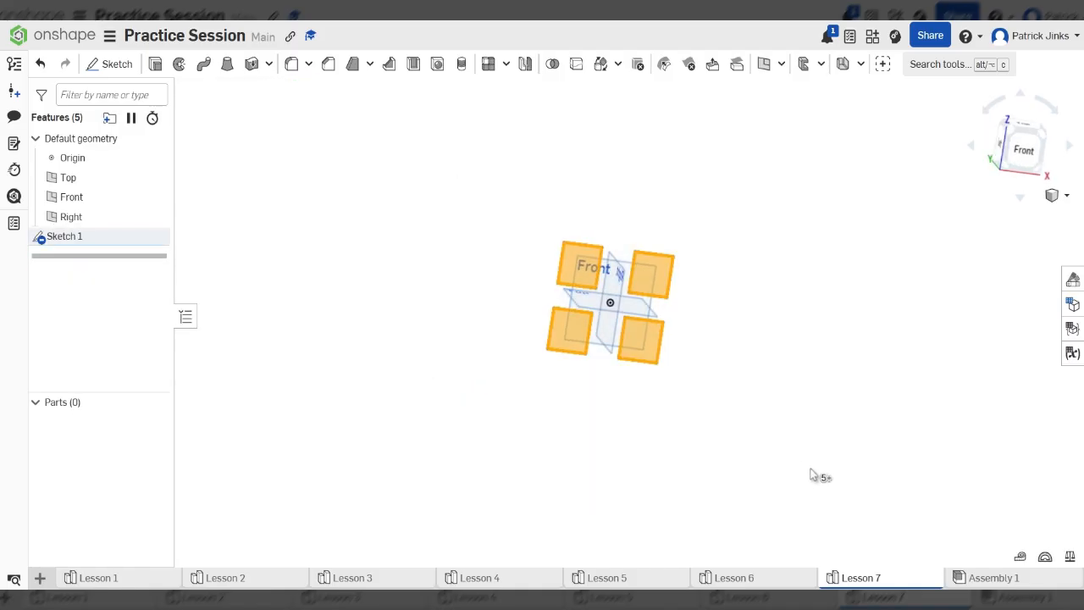
right_drag(816, 475, 757, 460)
key(Delete)
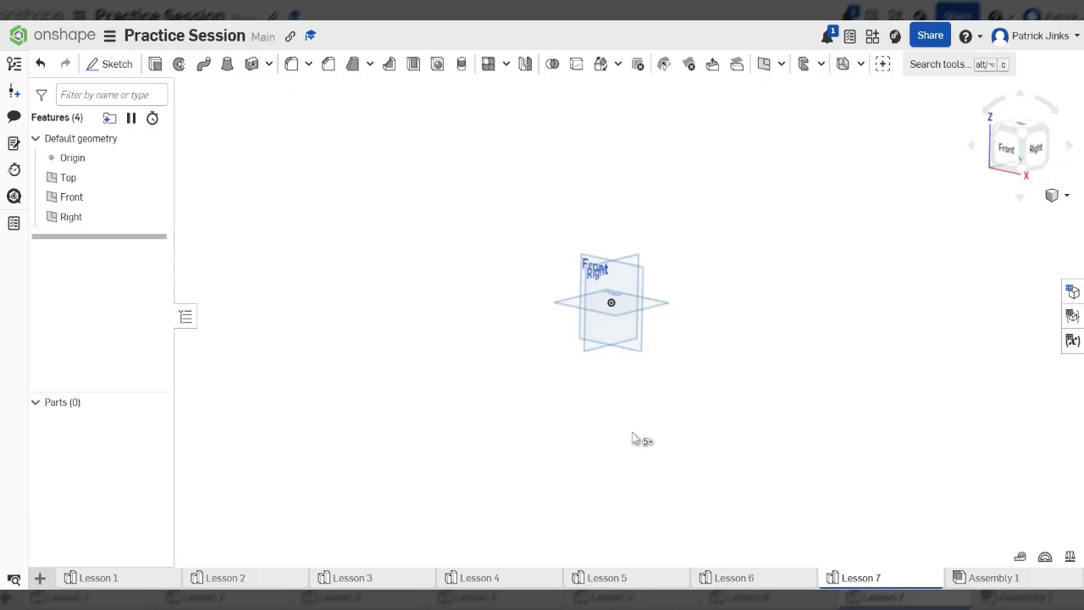
mouse_move(634, 438)
right_down()
mouse_move(661, 344)
mouse_move(646, 283)
right_up()
click(643, 286)
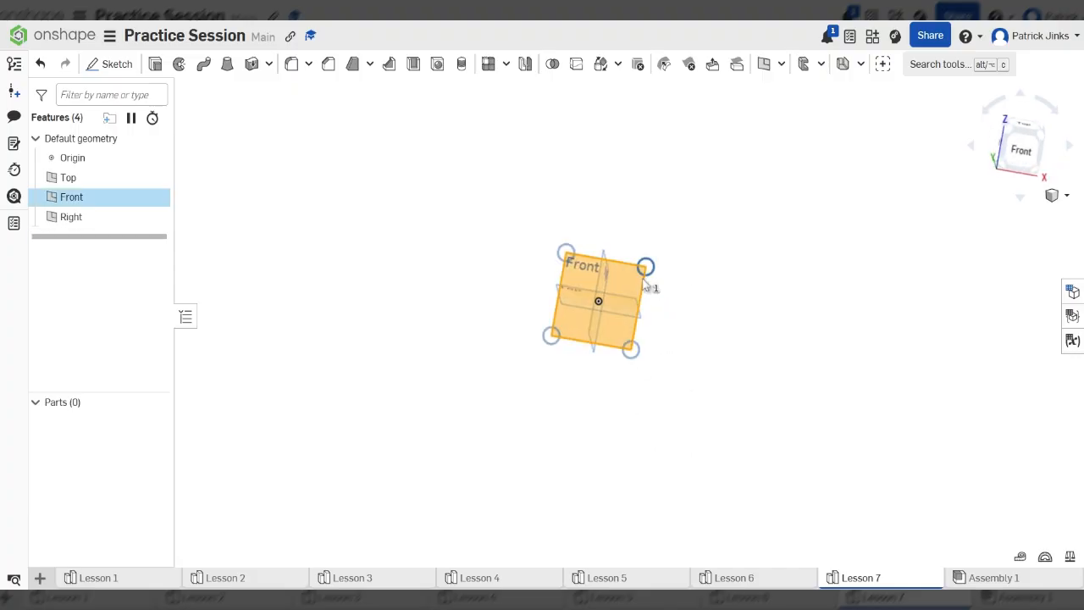
key(n)
scroll(661, 320, up, 3)
scroll(603, 269, up, 3)
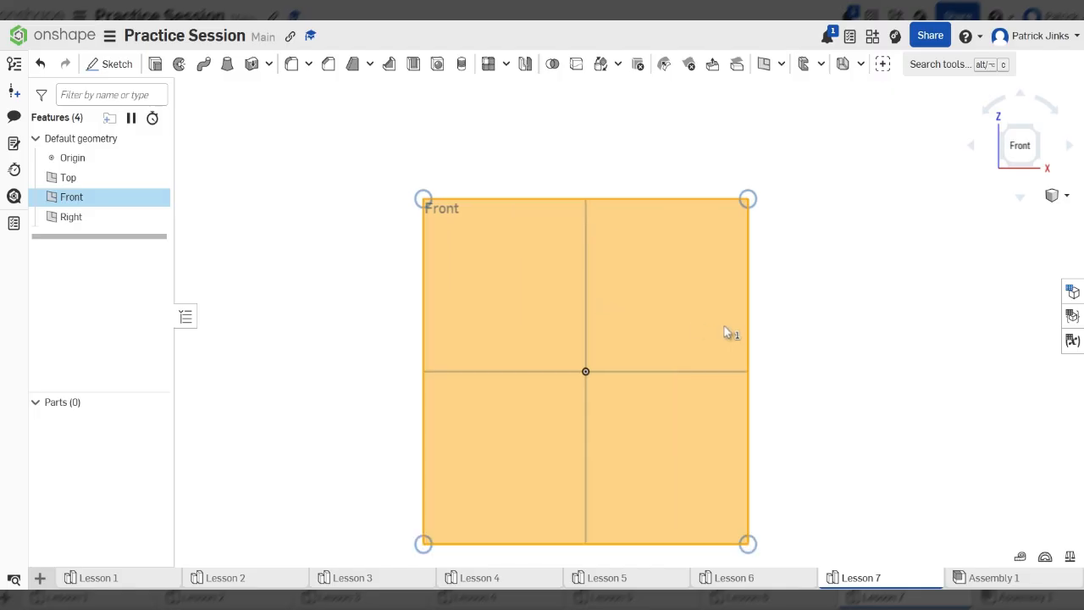
click(872, 303)
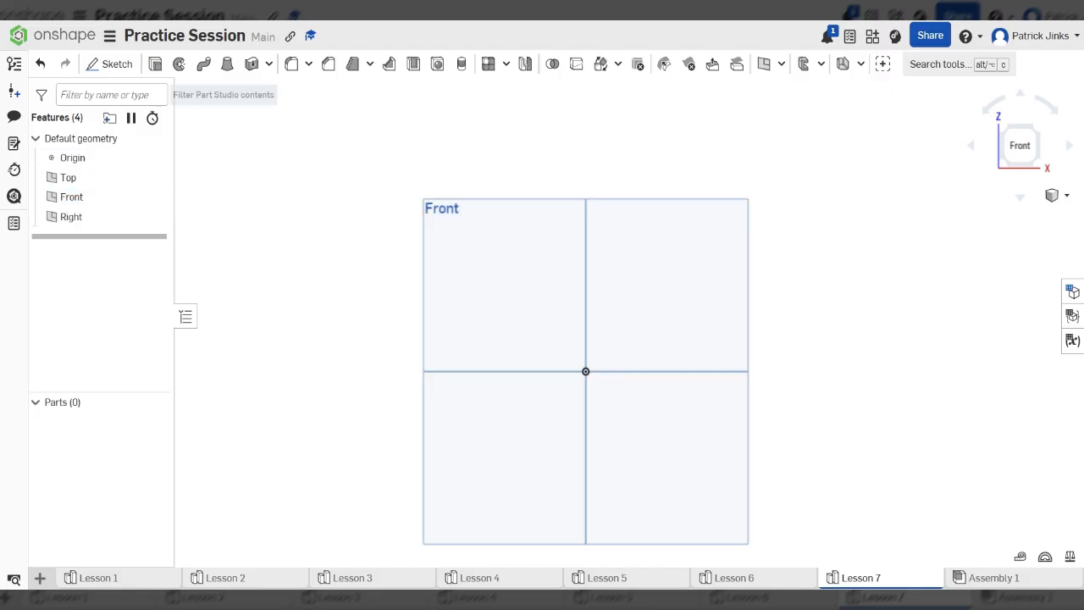
click(117, 65)
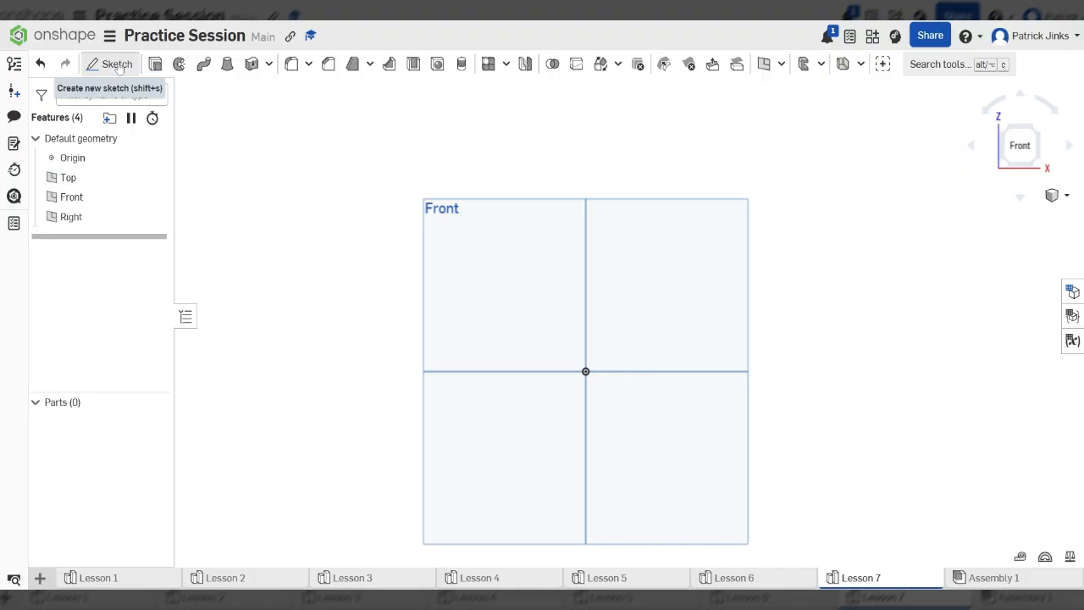
- Start a new sketch on the Front plane with the Line tool active
scroll(675, 314, down, 1)
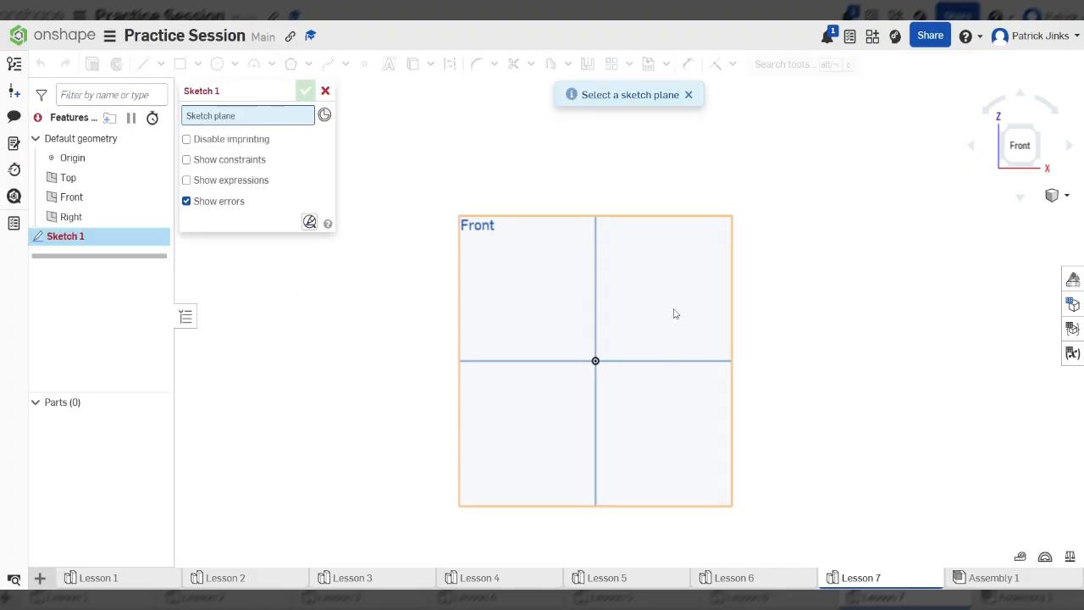
click(527, 281)
click(144, 64)
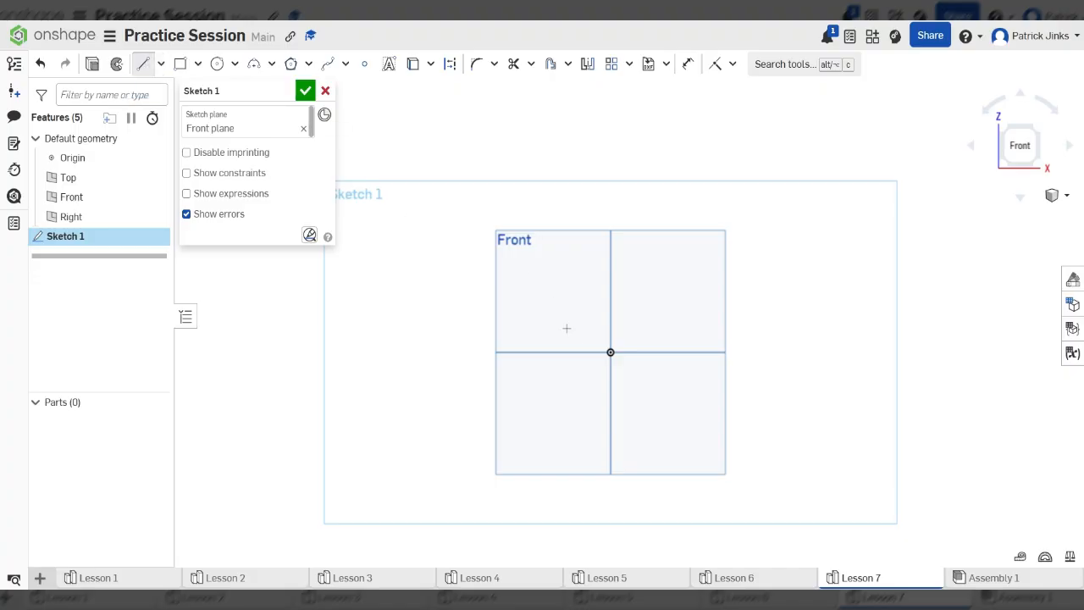
scroll(906, 407, down, 3)
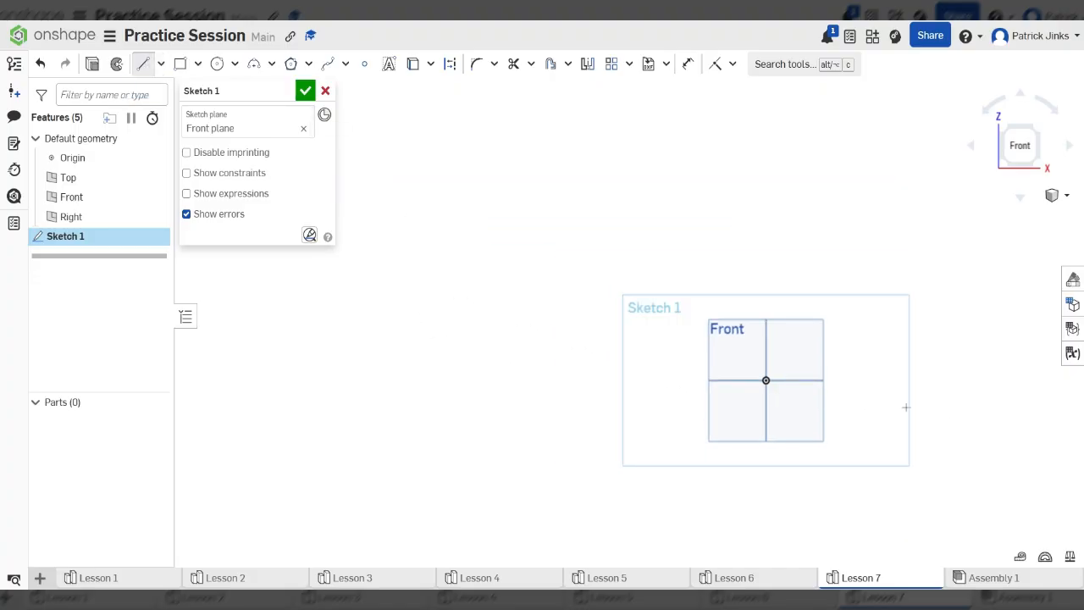
scroll(636, 350, up, 3)
scroll(655, 349, down, 2)
scroll(866, 368, up, 2)
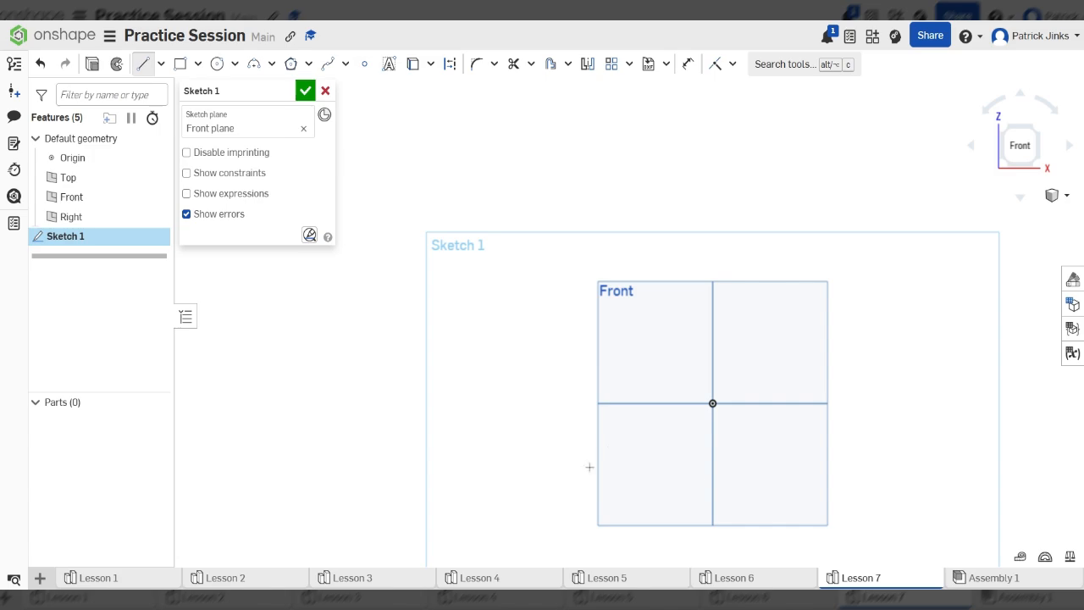
scroll(703, 464, up, 2)
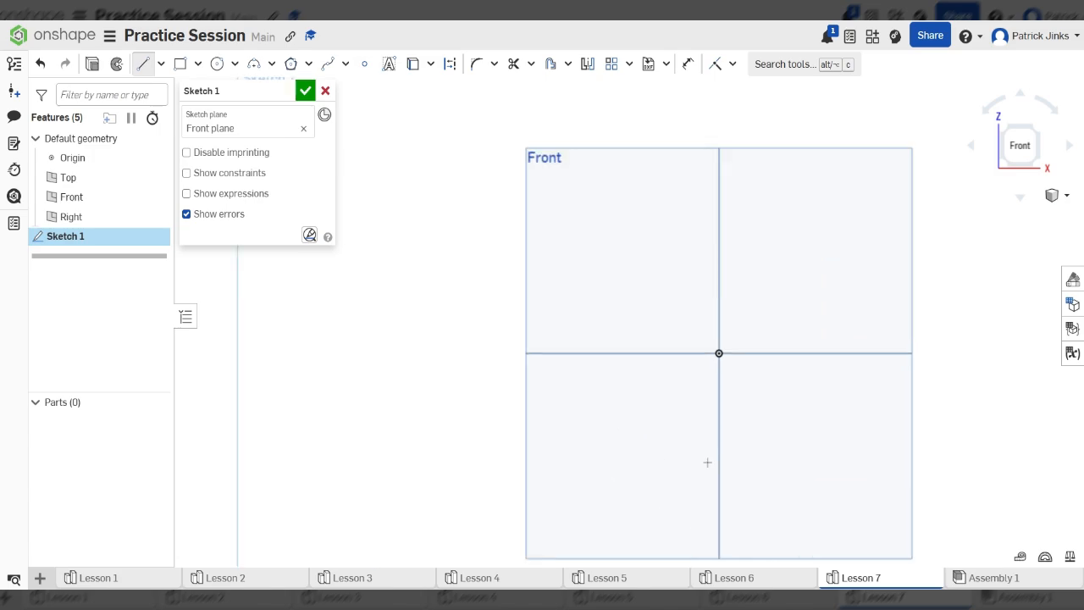
- Draw a closed seven-sided freeform polygon of line segments around the origin
click(617, 441)
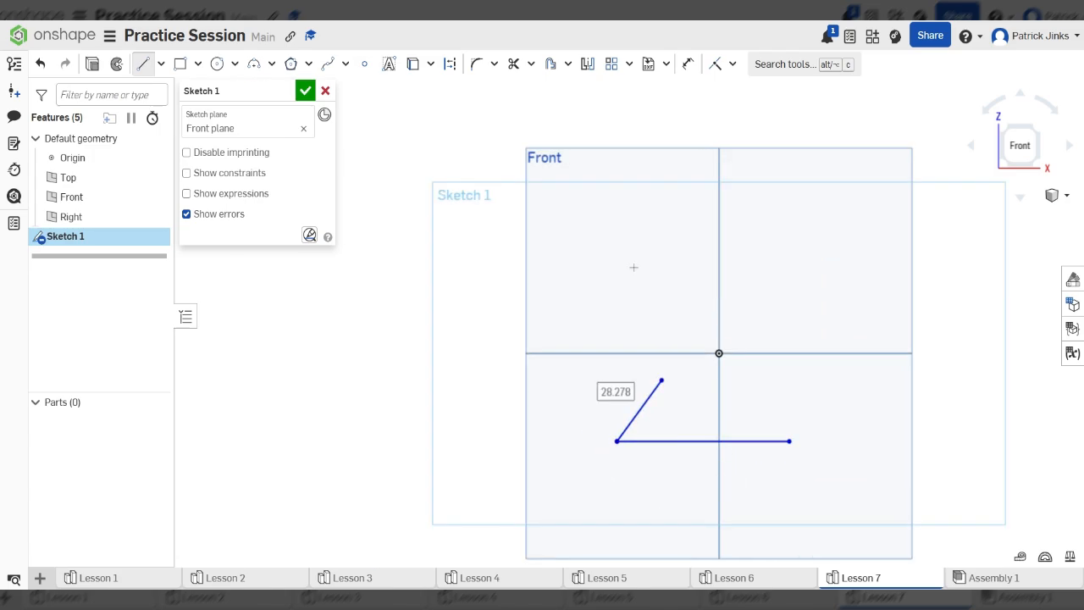
click(660, 381)
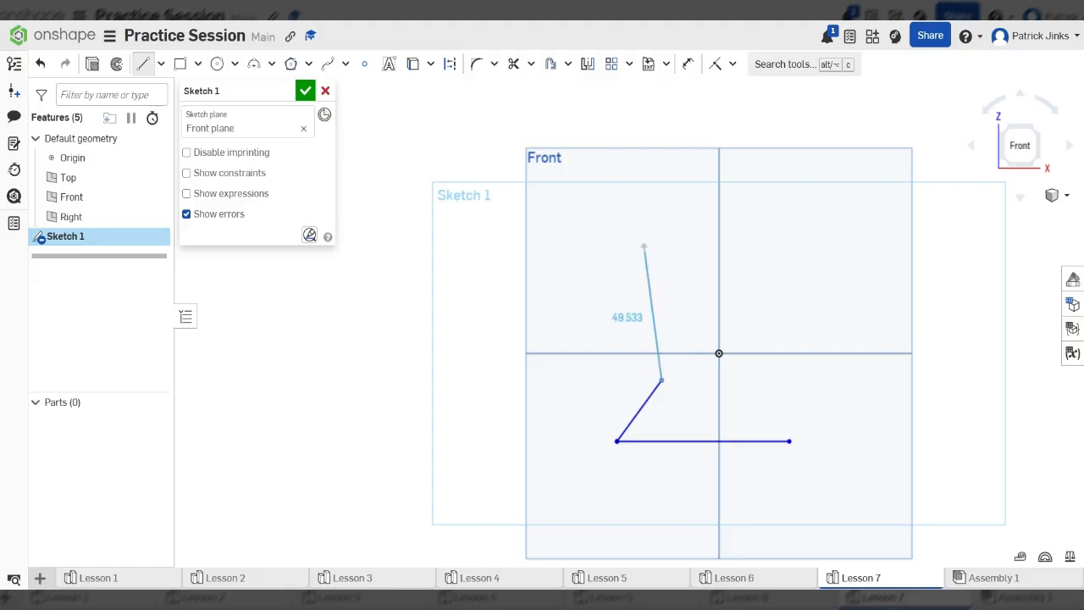
click(644, 245)
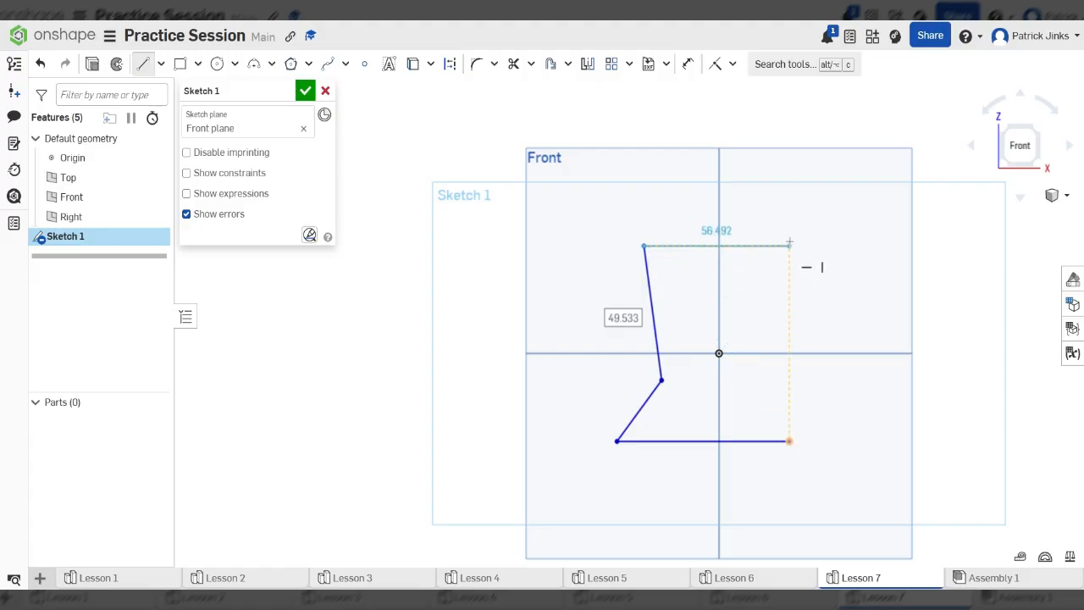
click(788, 240)
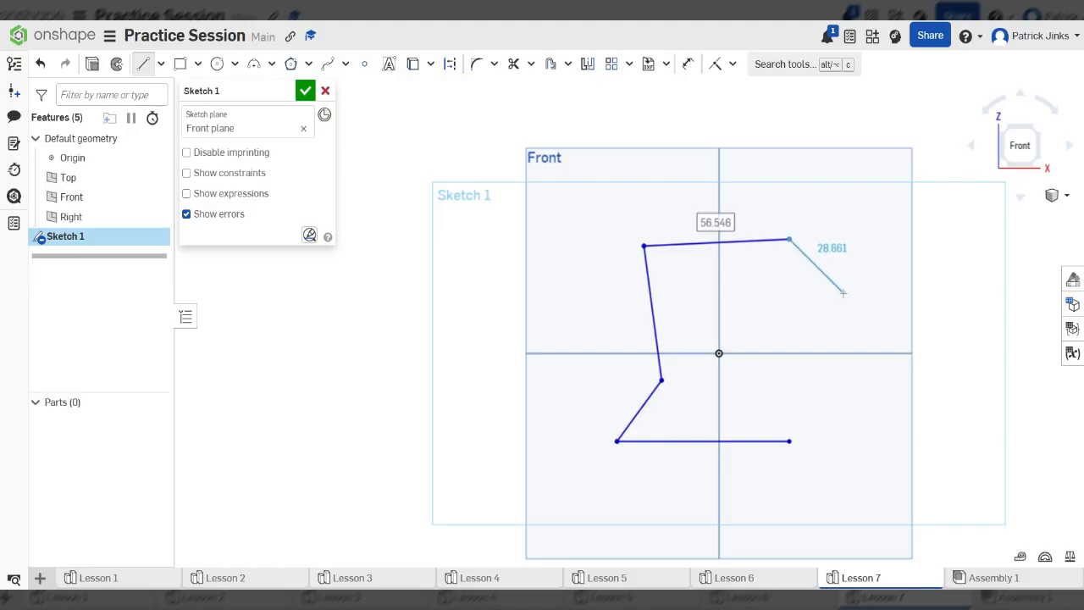
click(692, 297)
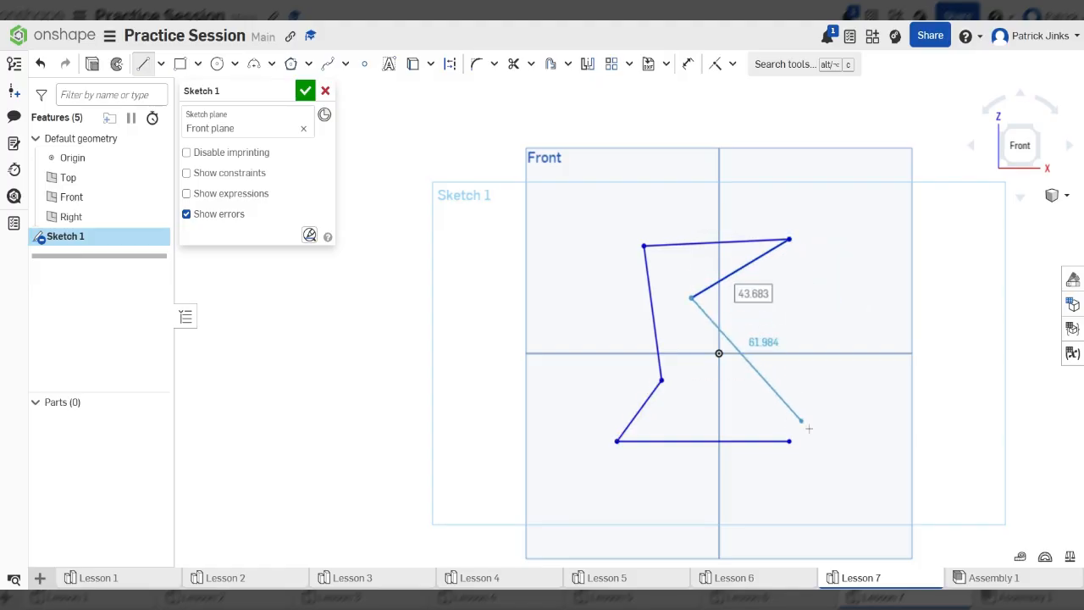
click(823, 406)
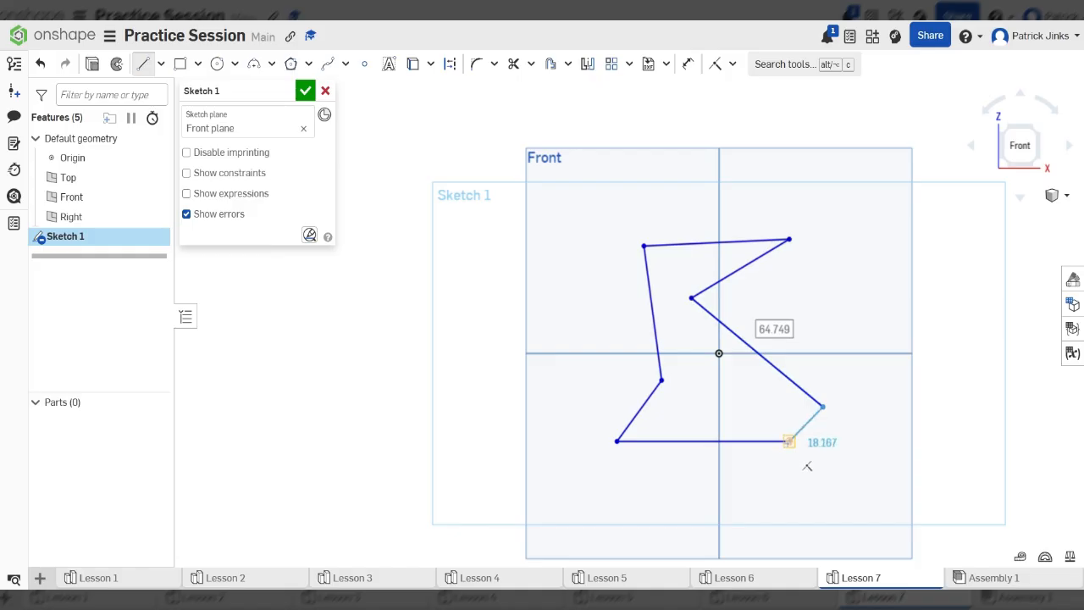
click(788, 441)
scroll(430, 423, down, 4)
scroll(563, 453, up, 4)
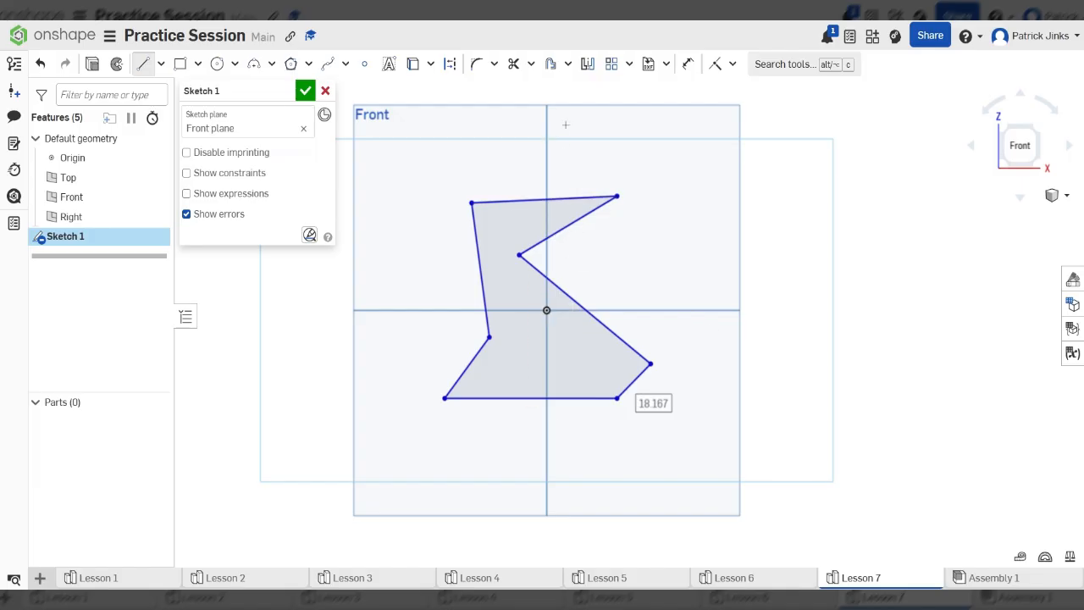
- Mirror the whole polygon across the vertical axis
click(588, 65)
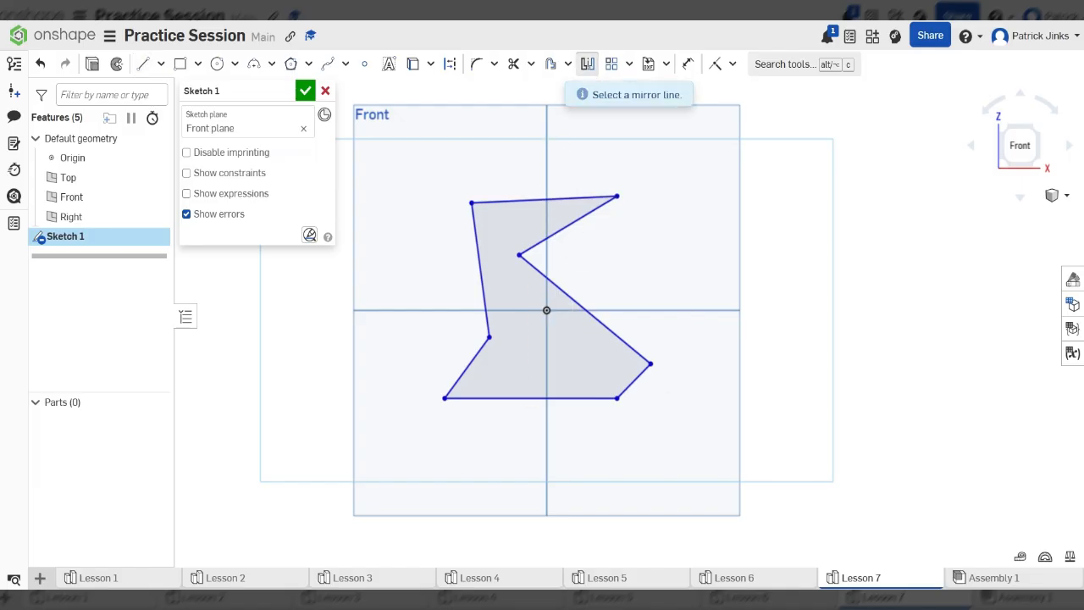
click(549, 150)
scroll(644, 187, down, 2)
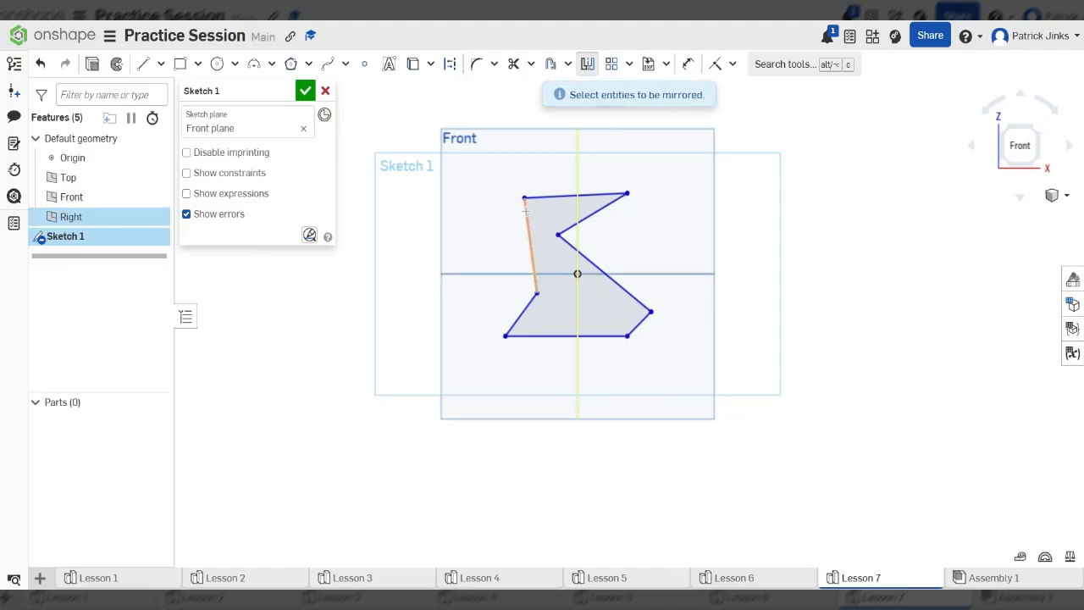
drag(479, 174, 716, 393)
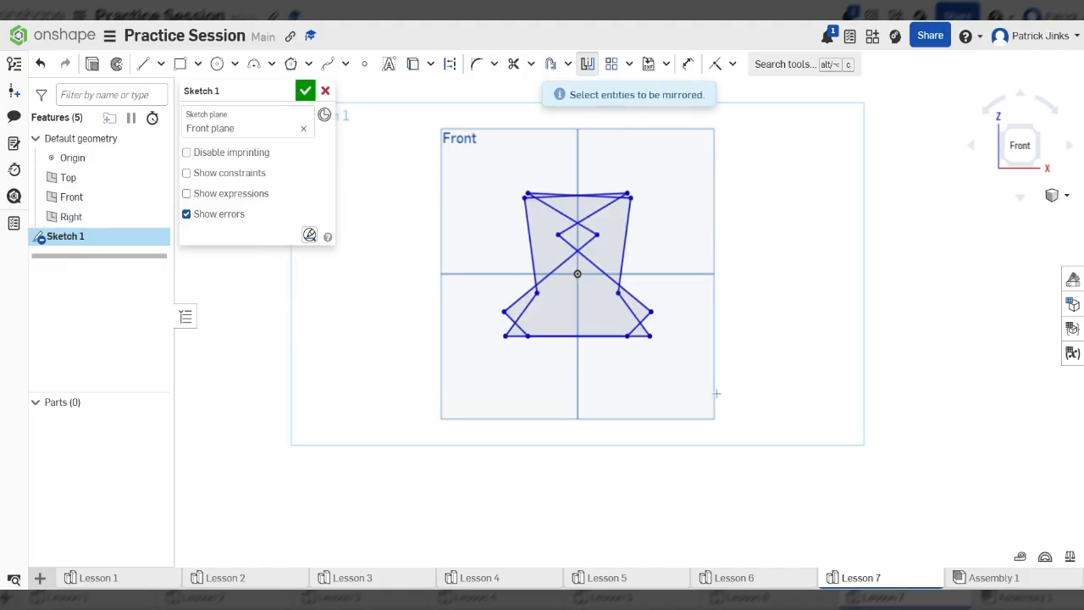
scroll(631, 342, up, 3)
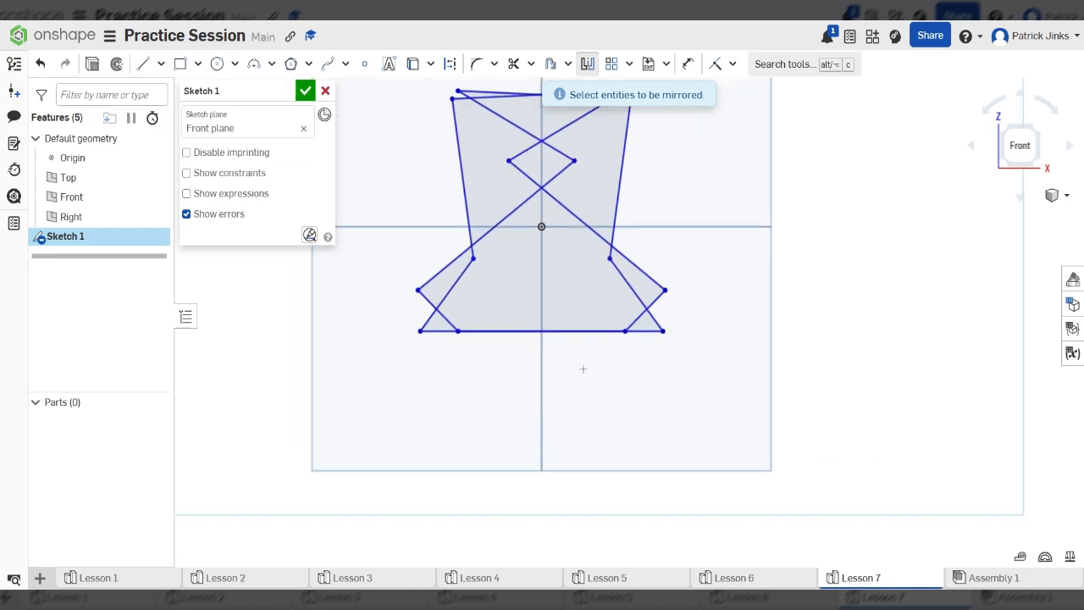
scroll(583, 373, down, 3)
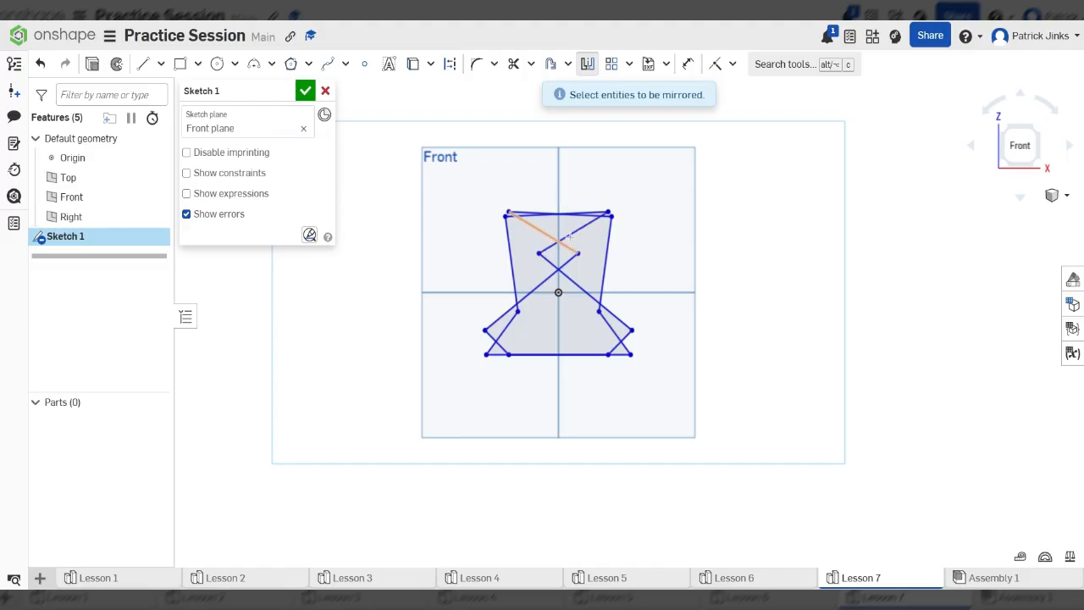
scroll(586, 236, up, 4)
scroll(592, 234, down, 3)
- Inspect the mirrored copy in 3-D, return to Front, and undo the mirror
right_drag(652, 245, 630, 283)
key(n)
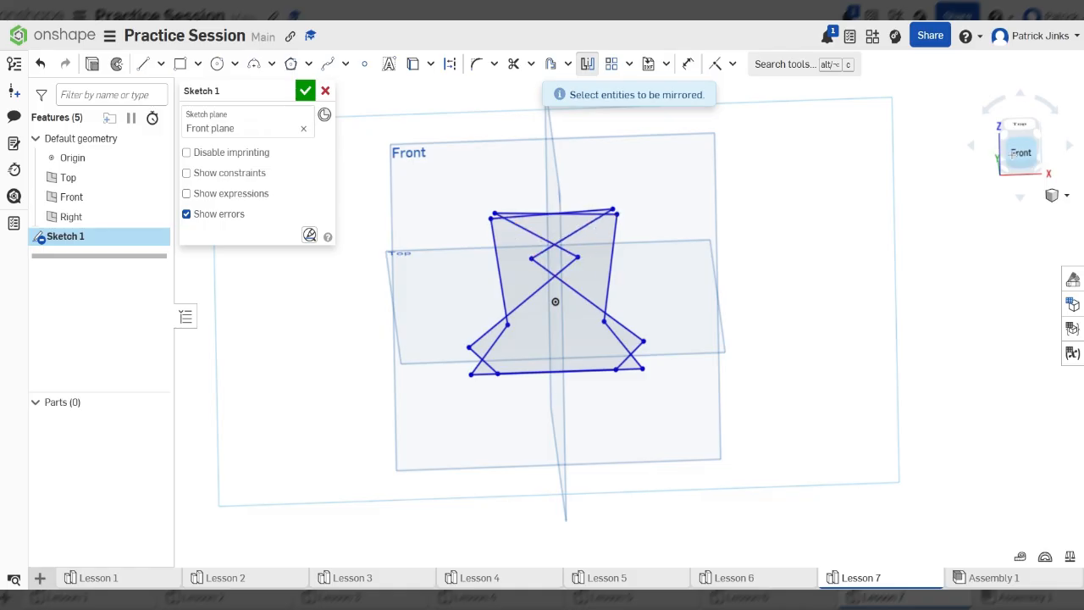
click(1021, 153)
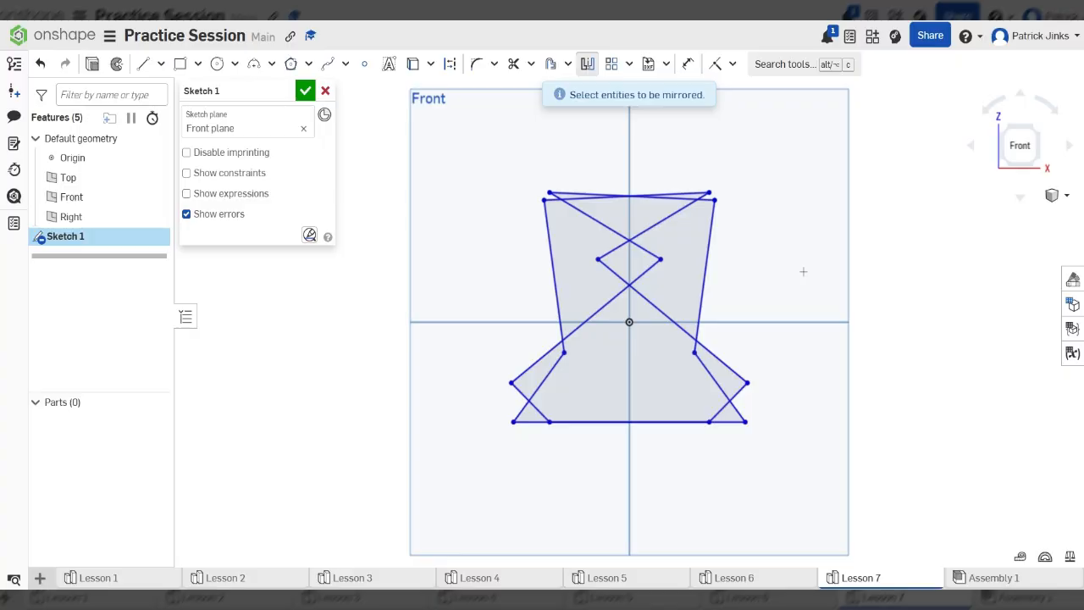
key(Escape)
key(ctrl+z)
scroll(517, 269, down, 2)
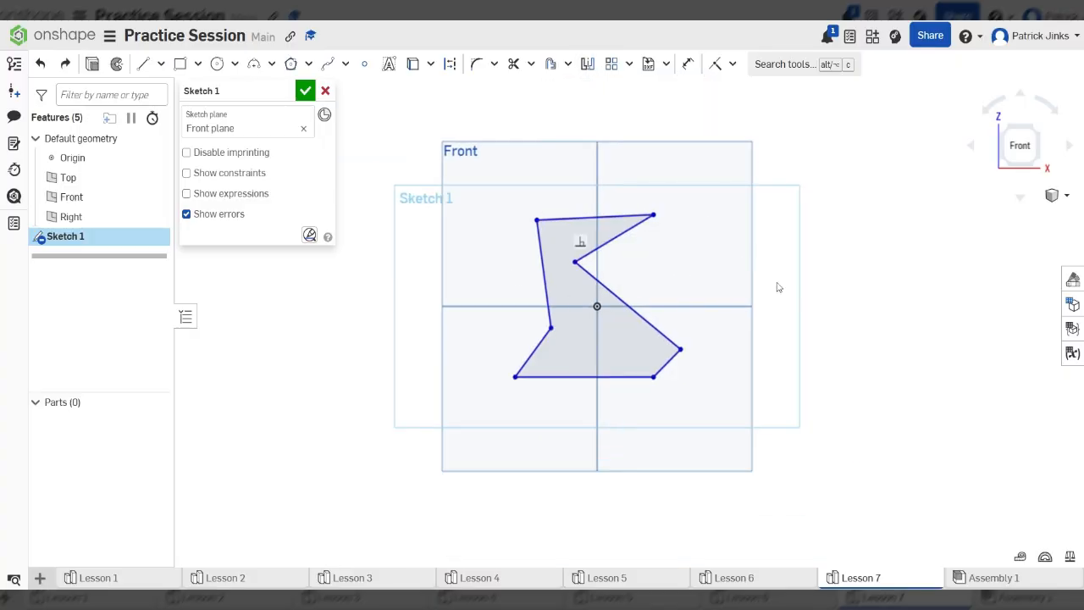
- Orbit to inspect the polygon, snap back to Front, and activate the Line tool
scroll(390, 303, down, 2)
scroll(547, 258, up, 3)
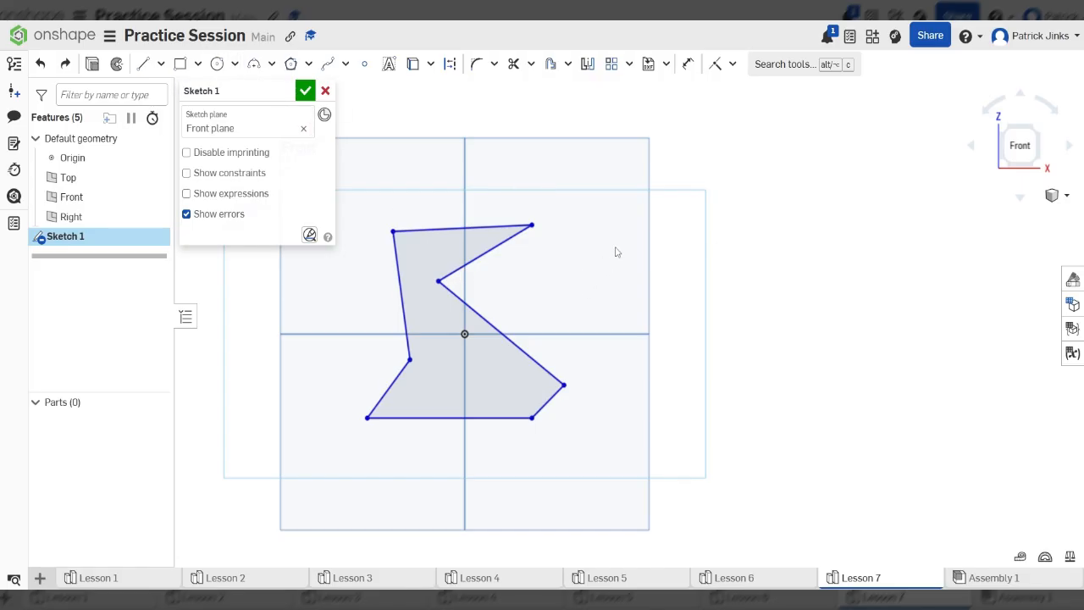
mouse_move(618, 250)
right_down()
mouse_move(678, 254)
mouse_move(618, 281)
mouse_move(648, 251)
mouse_move(678, 254)
right_up()
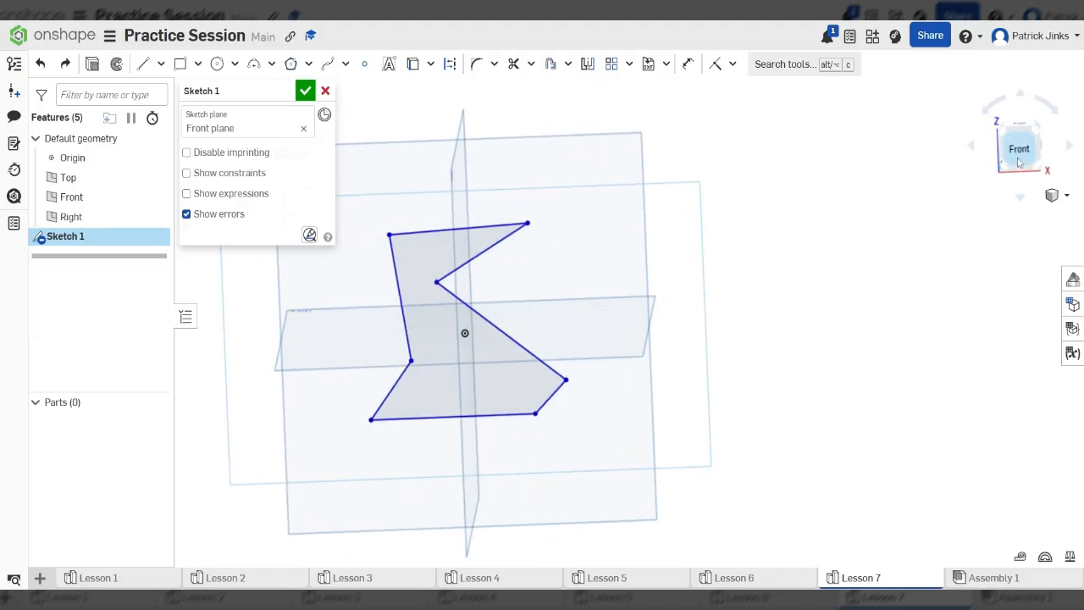
click(1020, 147)
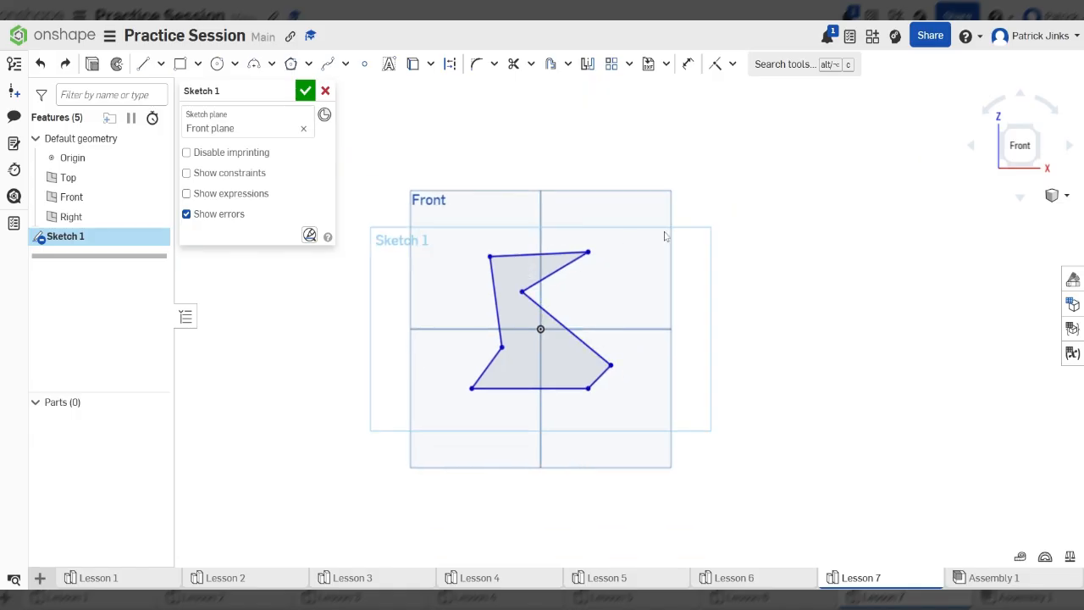
click(142, 64)
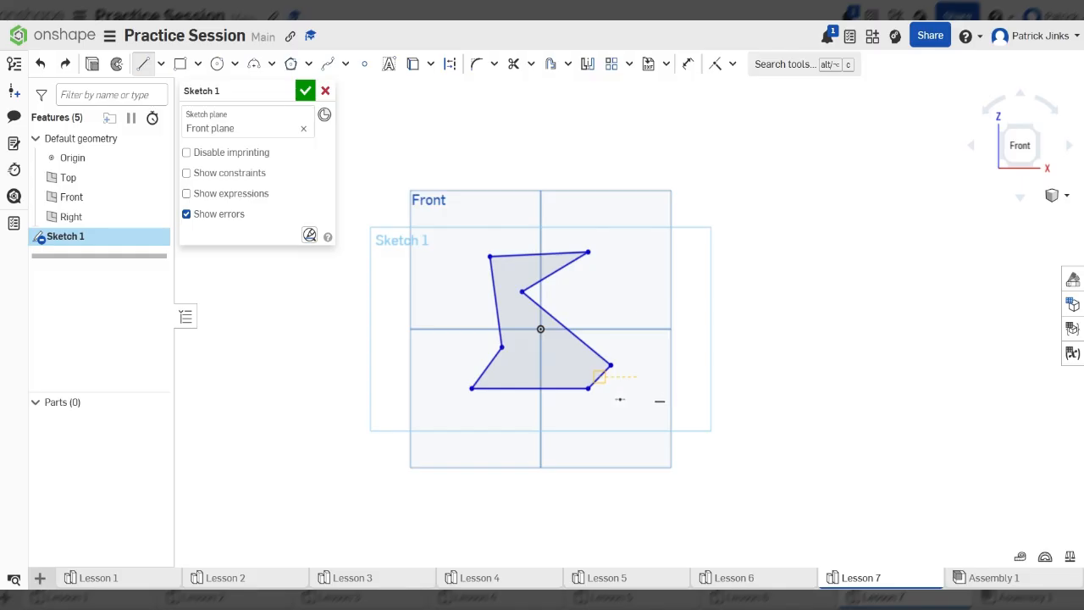
click(644, 209)
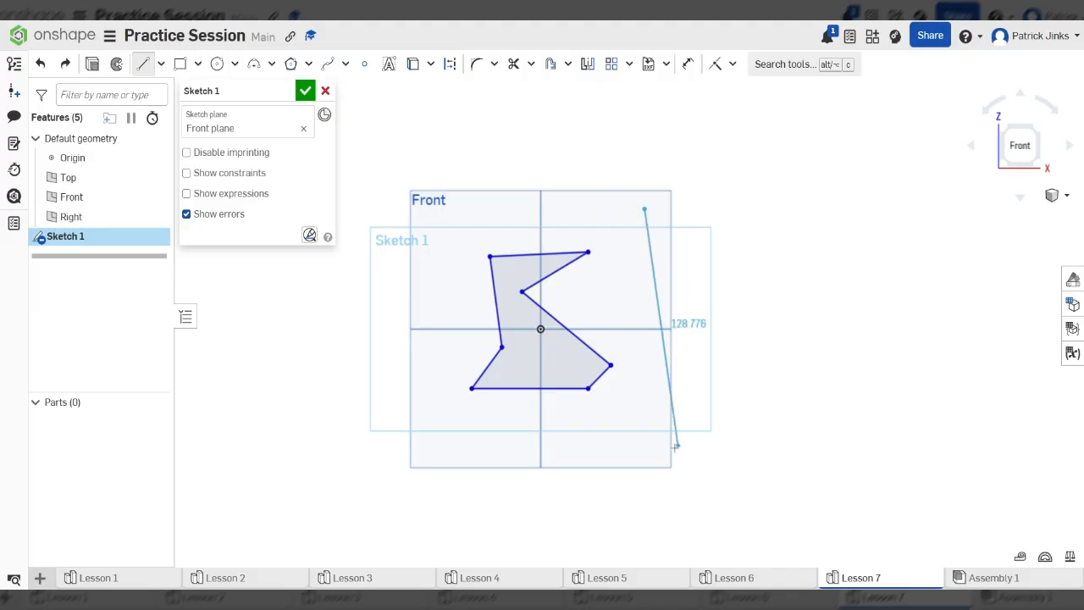
click(644, 441)
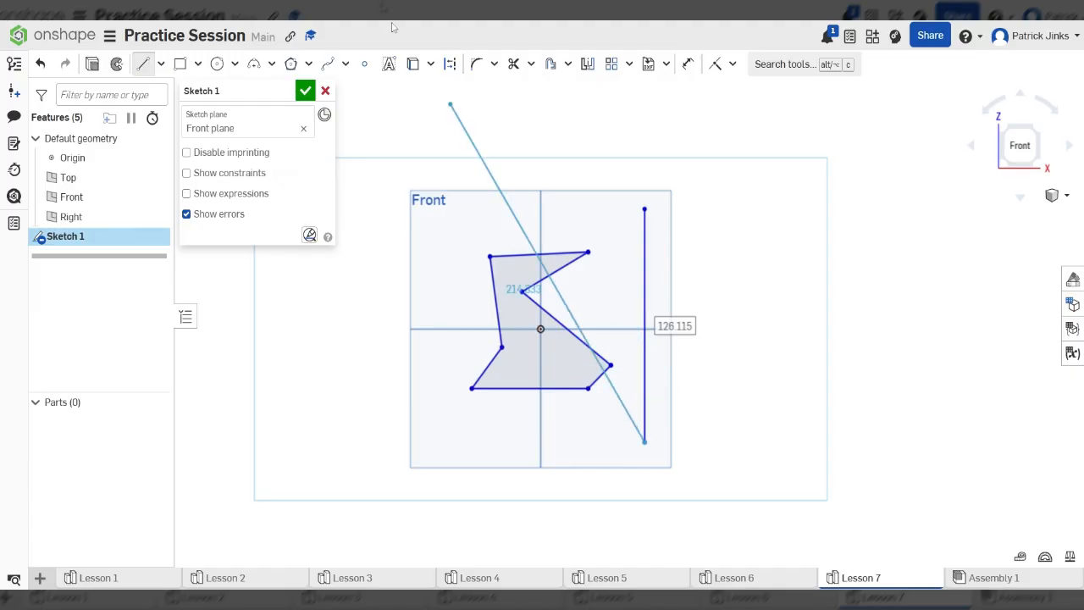
click(587, 64)
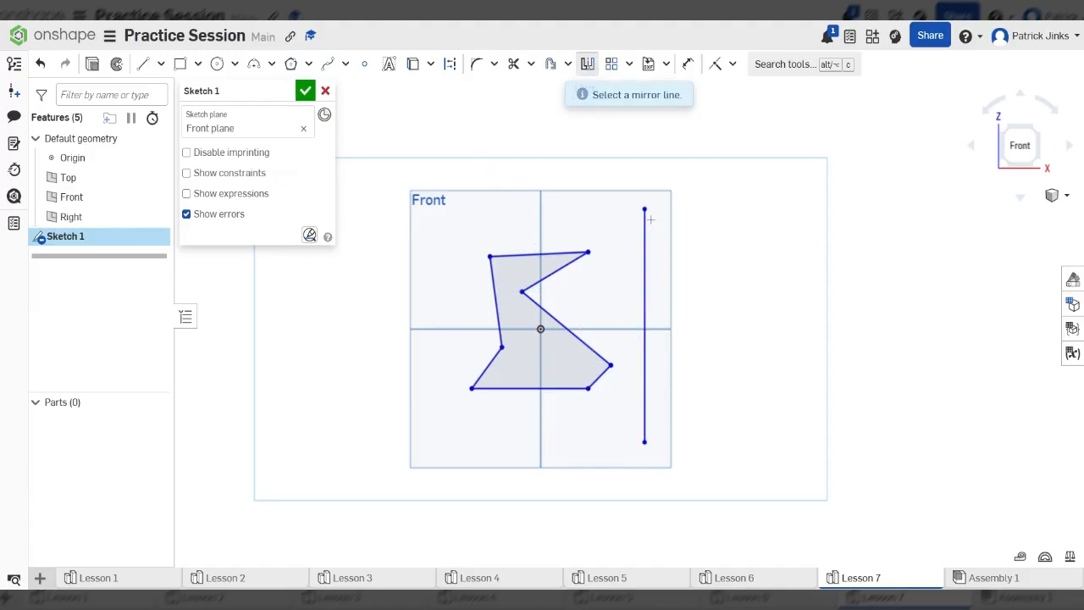
click(645, 269)
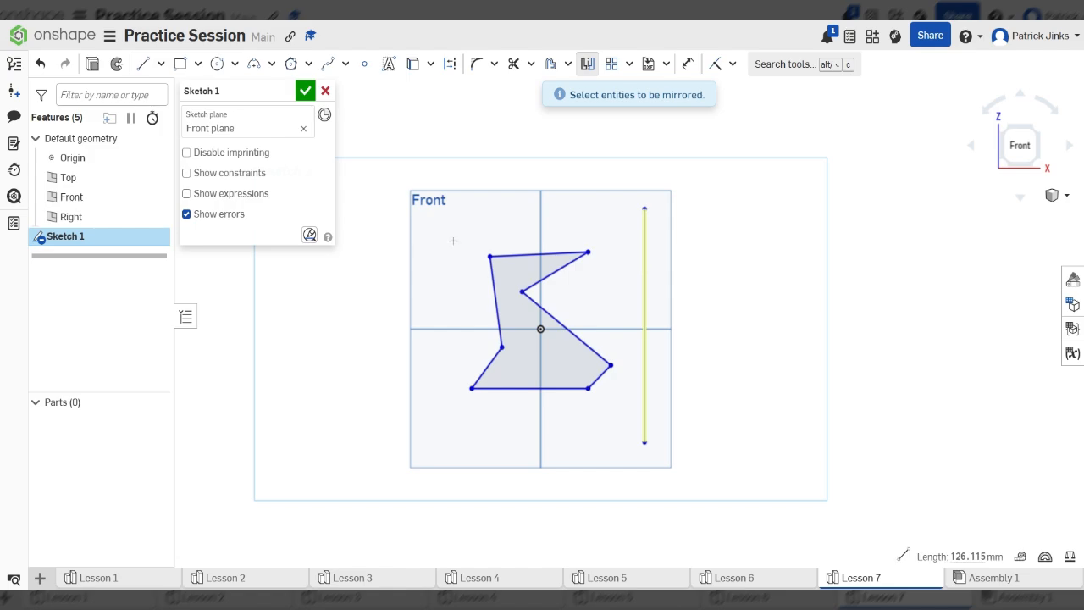
mouse_move(440, 222)
mouse_down()
mouse_move(593, 374)
mouse_move(634, 434)
mouse_up()
scroll(476, 457, down, 2)
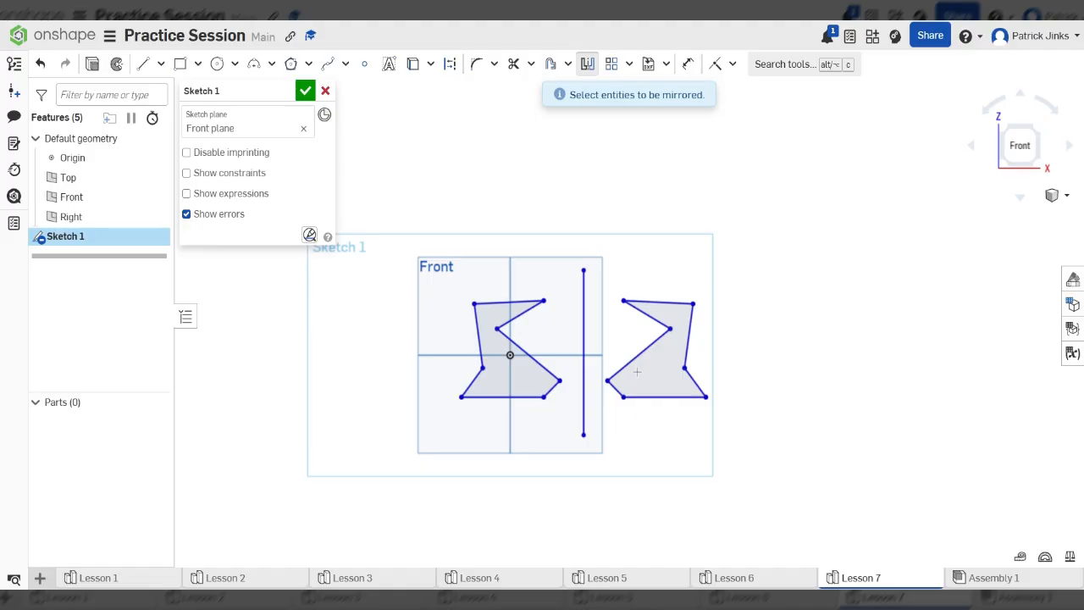
key(ctrl+z)
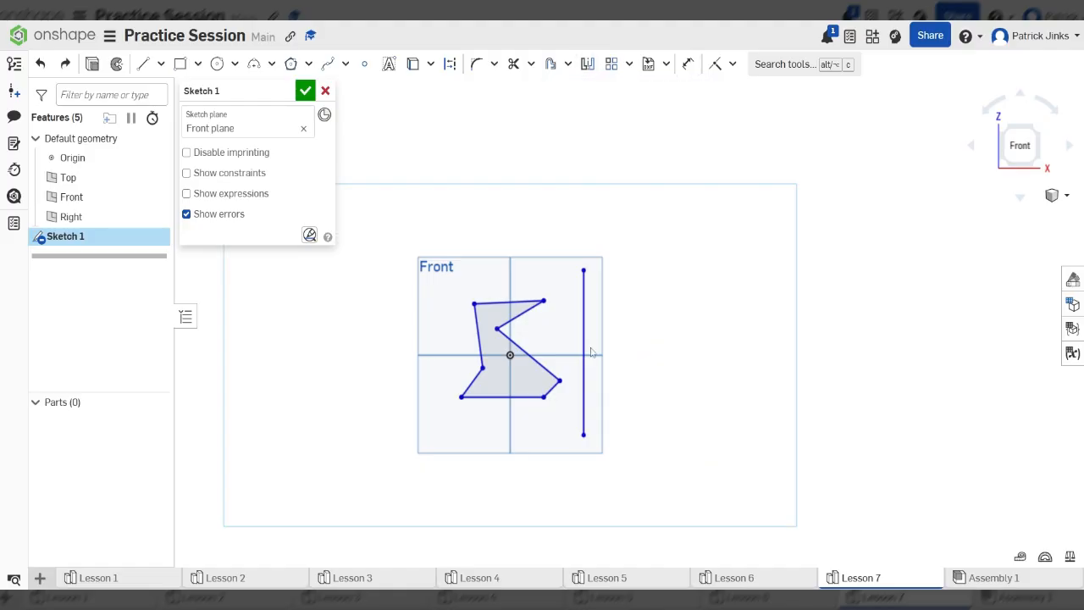
key(ctrl+z)
click(142, 63)
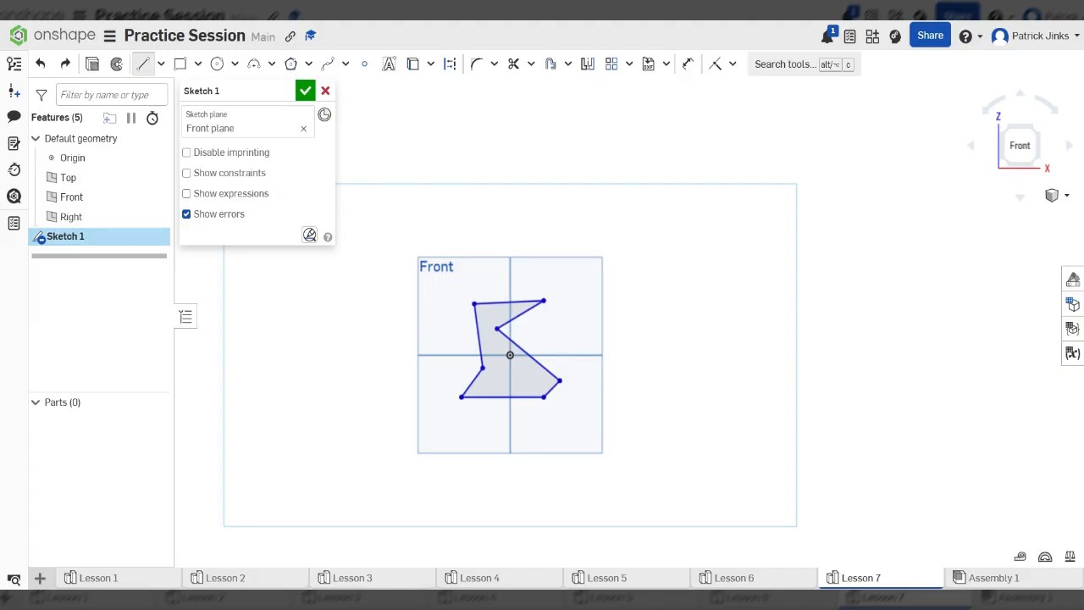
- Draw a vertical line right of the polygon and mirror the polygon across it
click(779, 234)
click(779, 464)
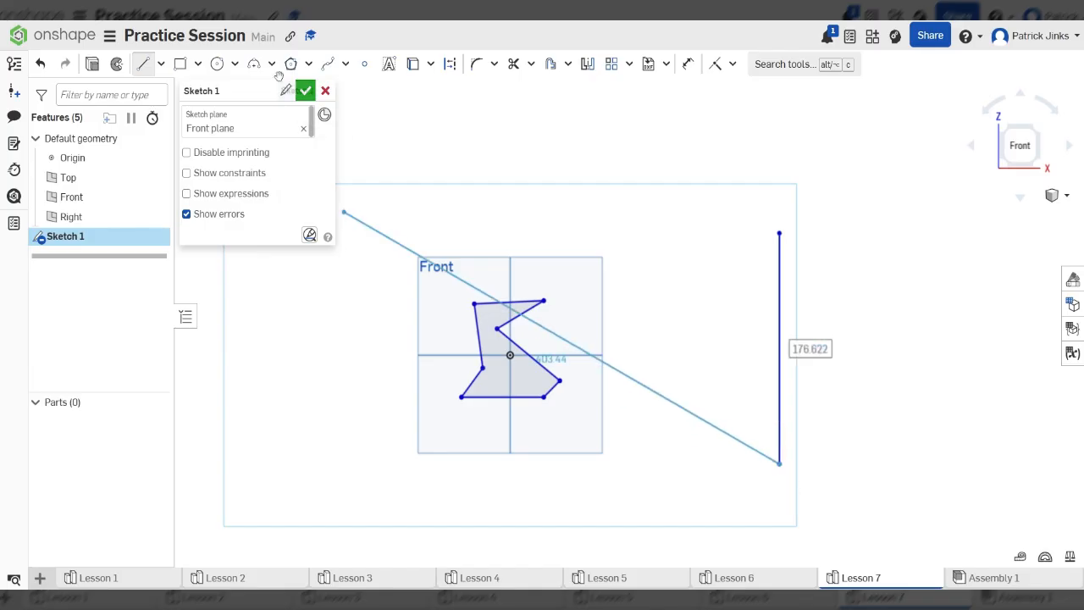
click(587, 63)
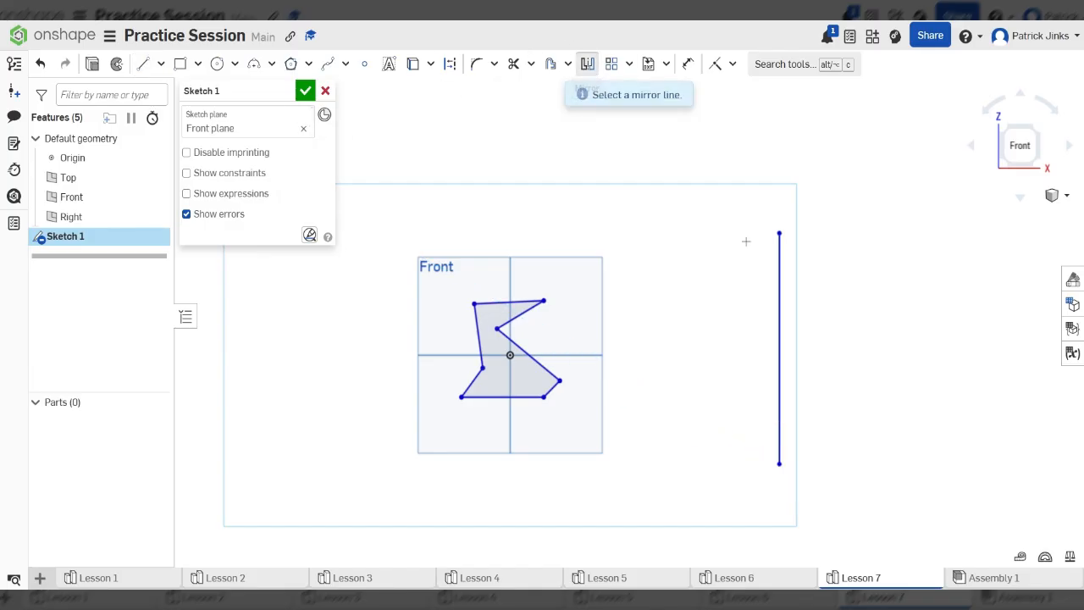
click(778, 288)
drag(669, 251, 374, 485)
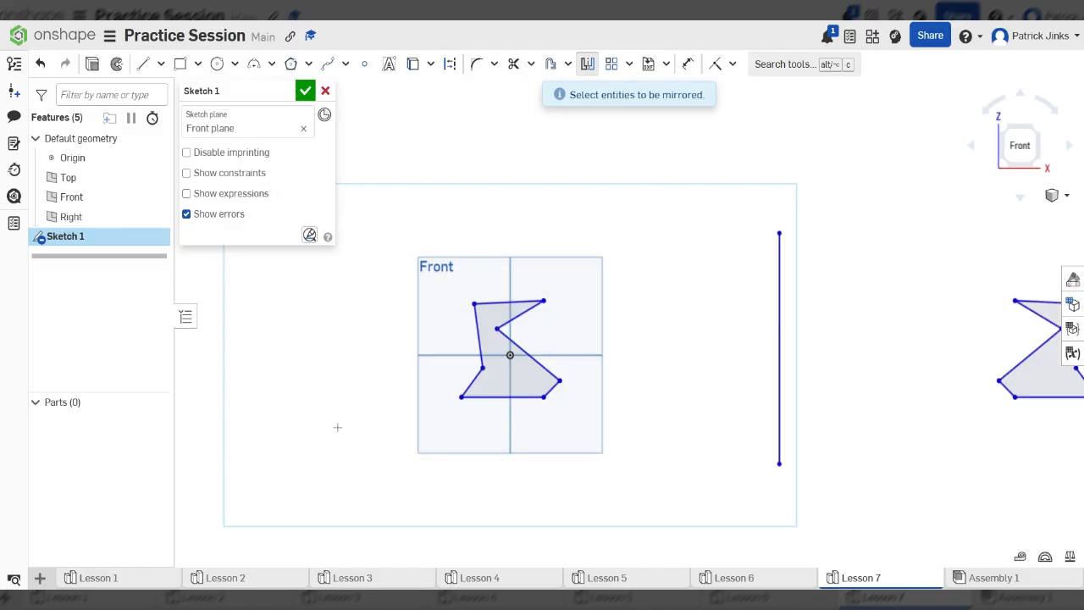
scroll(314, 389, down, 3)
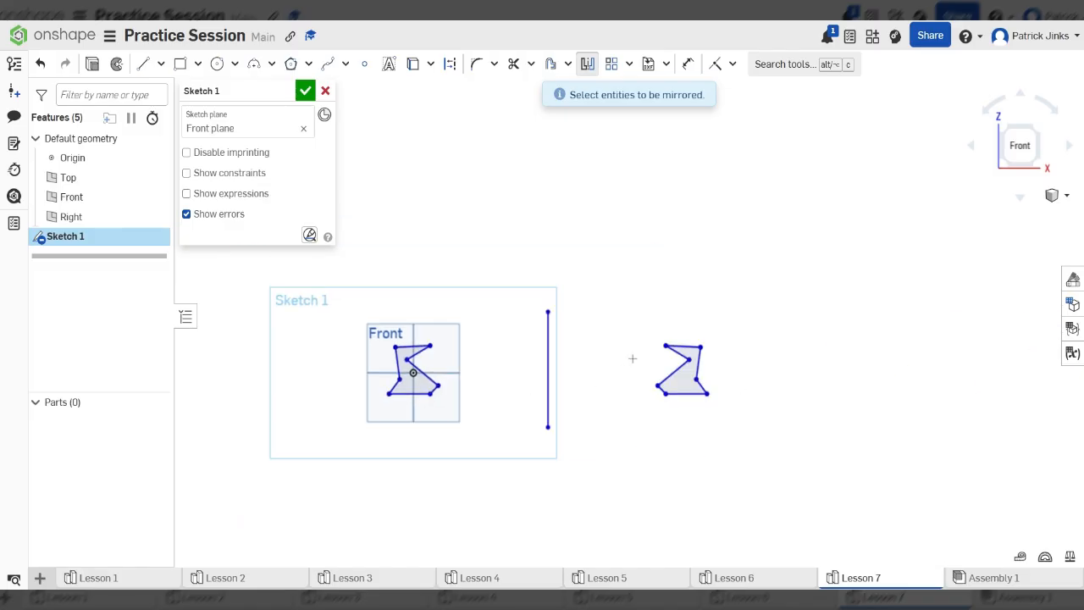
scroll(568, 354, up, 3)
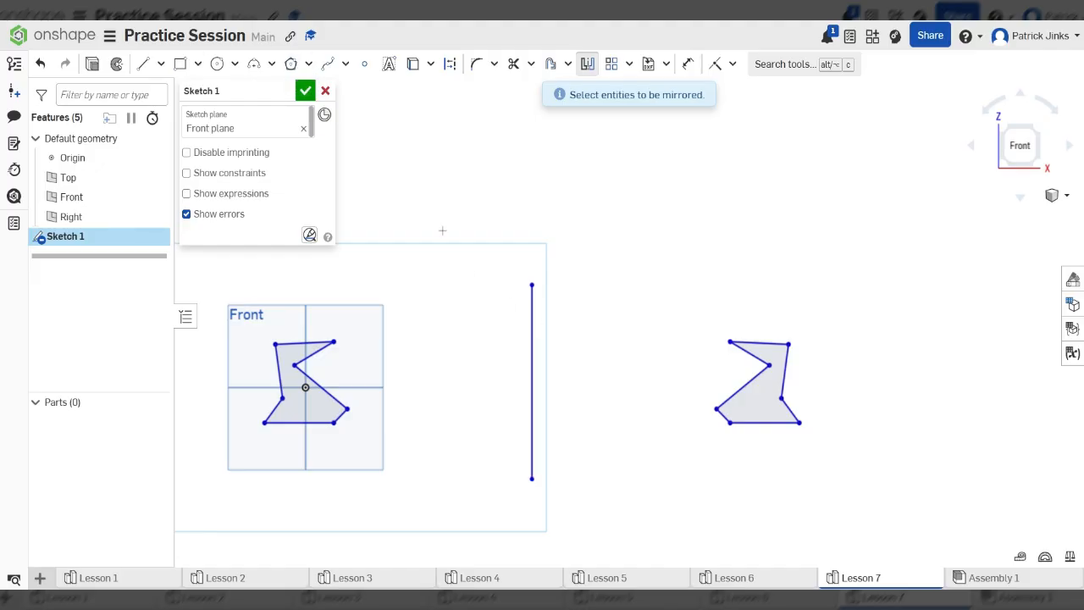
- Undo the mirrored polygon copy and the vertical mirror line
key(Escape)
key(ctrl+z)
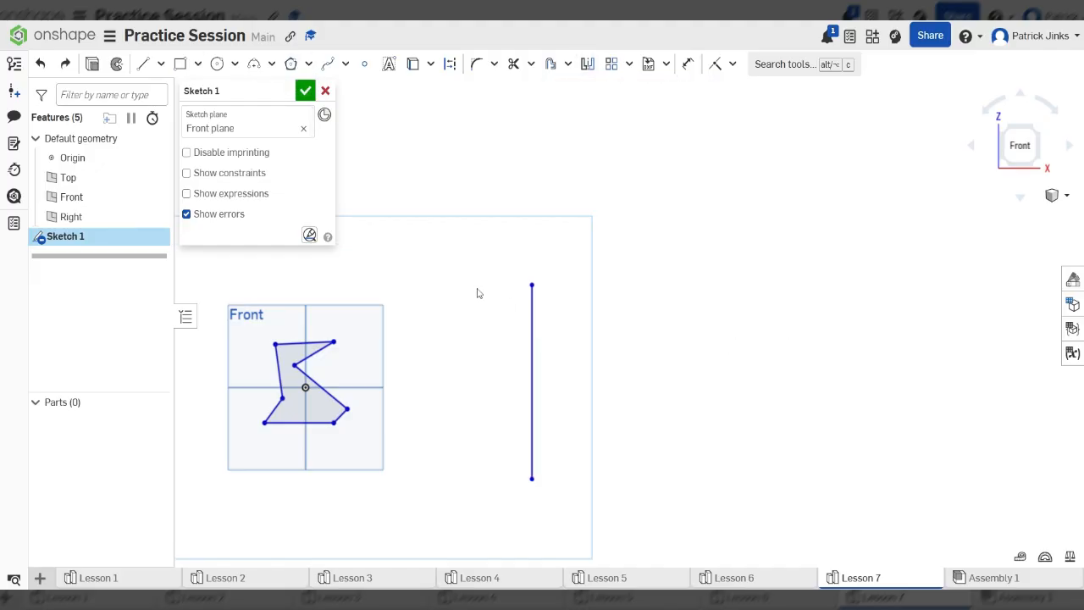
key(ctrl+z)
scroll(627, 328, down, 2)
scroll(540, 381, up, 2)
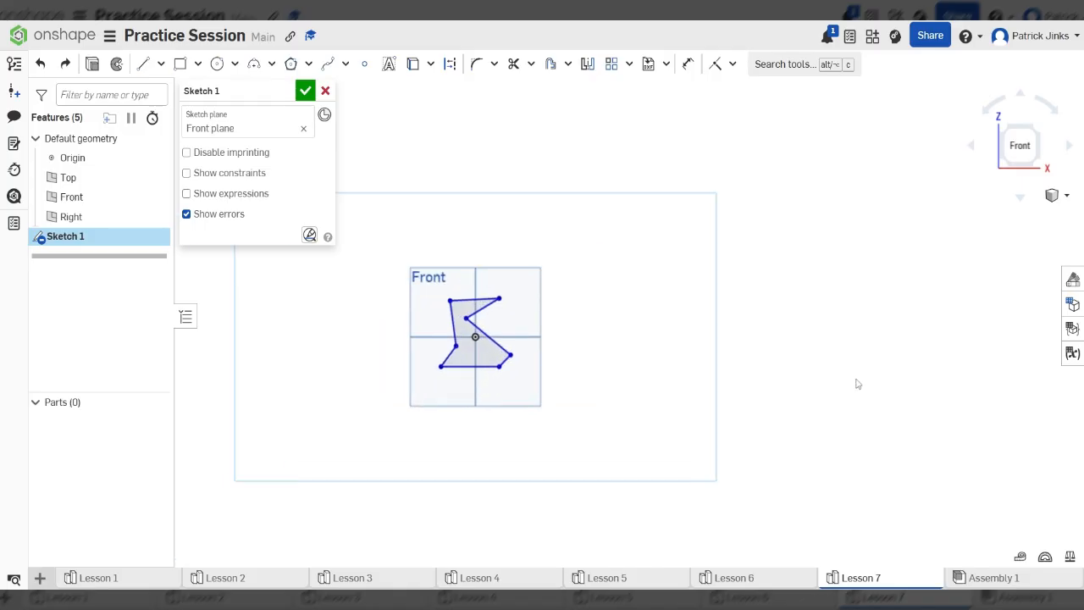
scroll(762, 365, down, 1)
scroll(675, 354, up, 3)
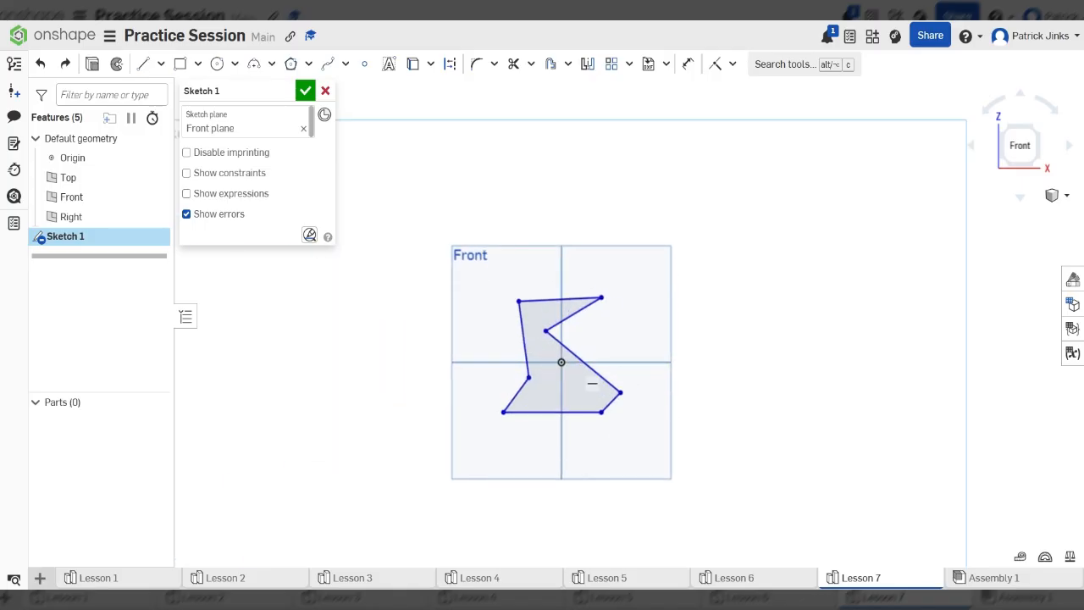
- Draw a long slanted line from below-right of the polygon up to the right
click(146, 64)
click(630, 521)
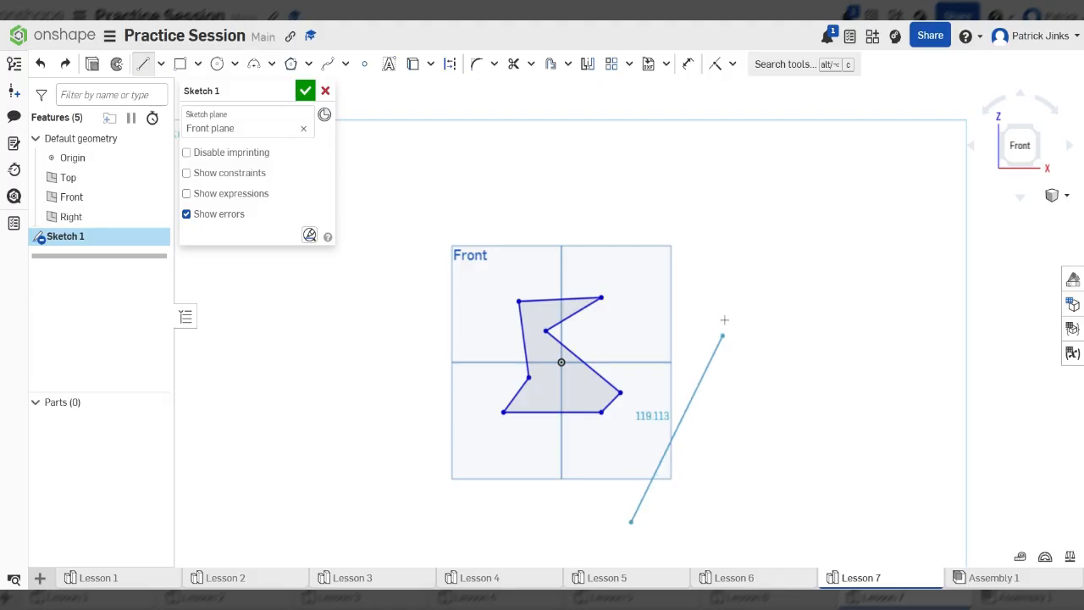
click(732, 241)
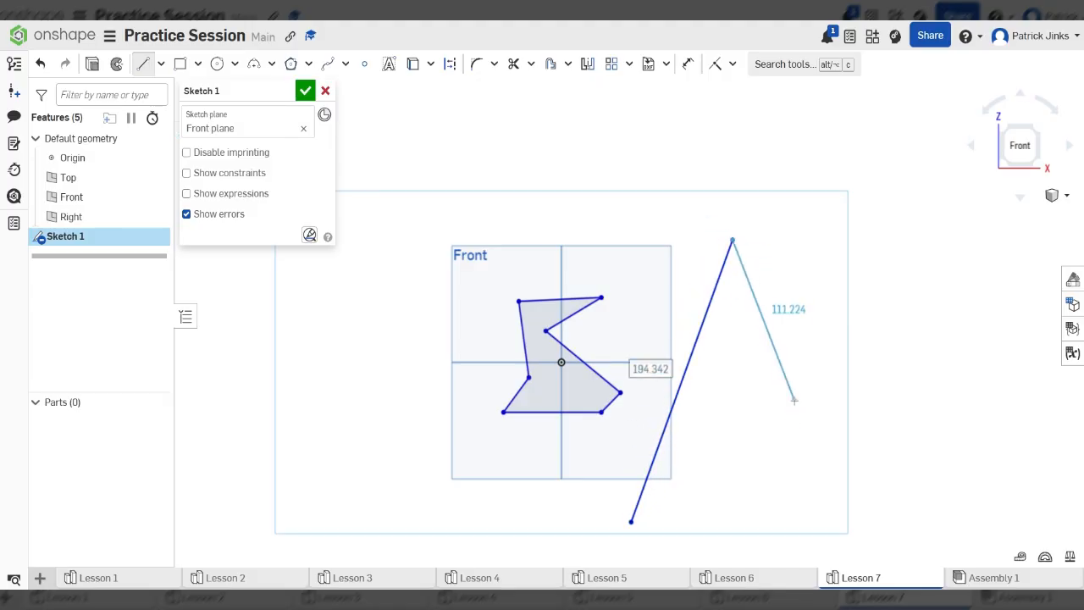
key(Escape)
scroll(566, 232, down, 3)
scroll(566, 246, up, 4)
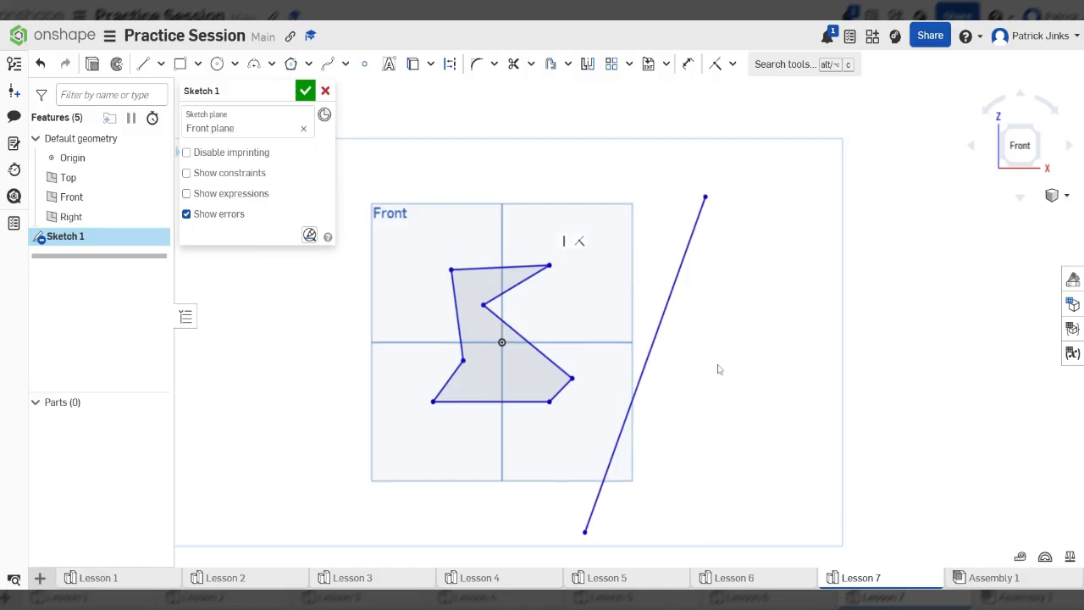
scroll(625, 295, down, 2)
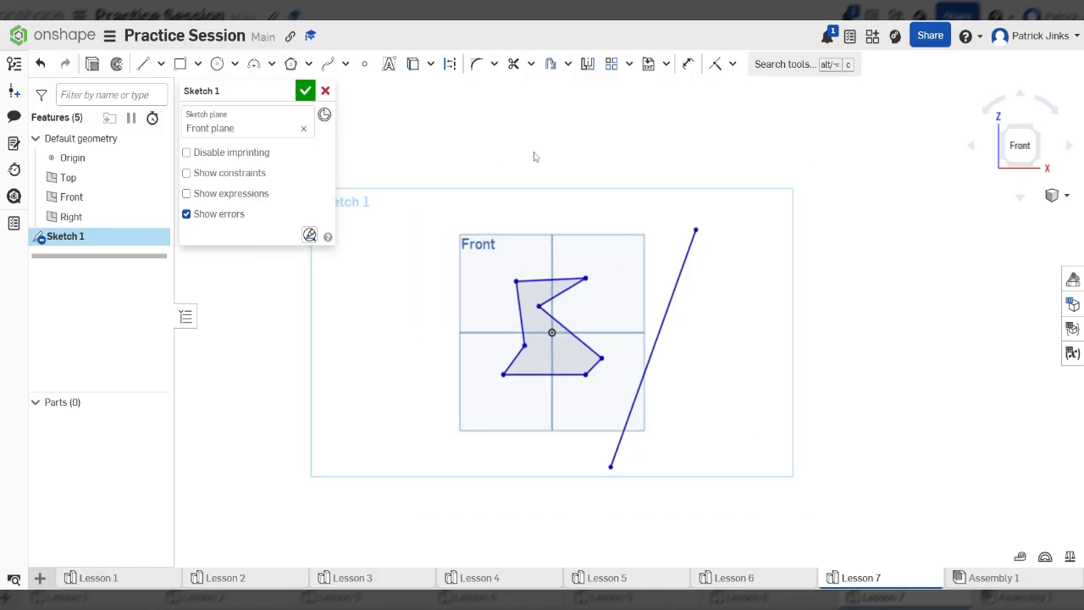
click(586, 65)
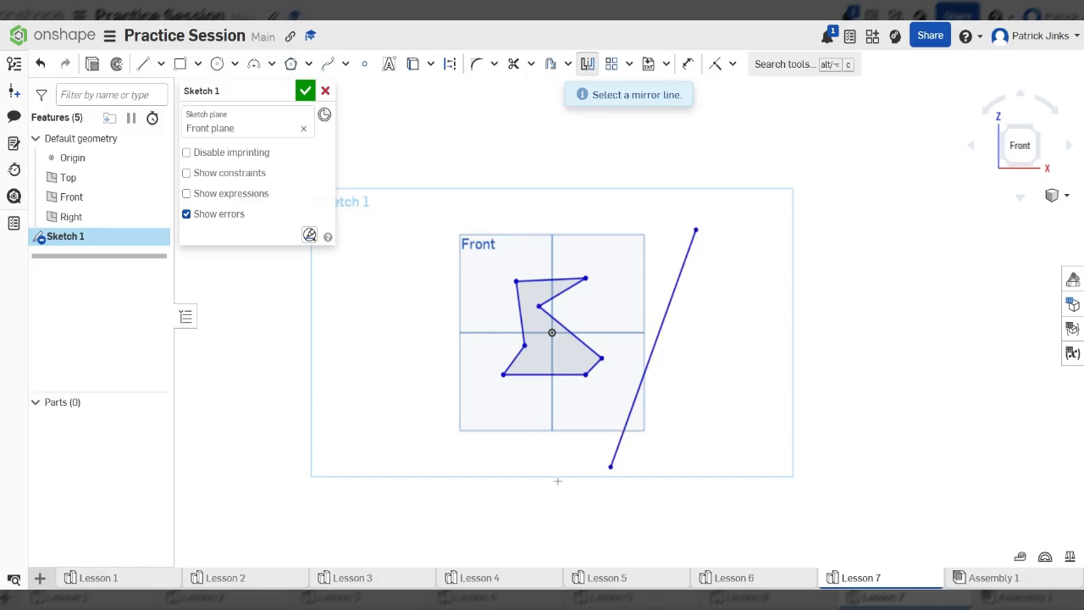
click(662, 333)
drag(461, 234, 630, 400)
scroll(447, 308, down, 3)
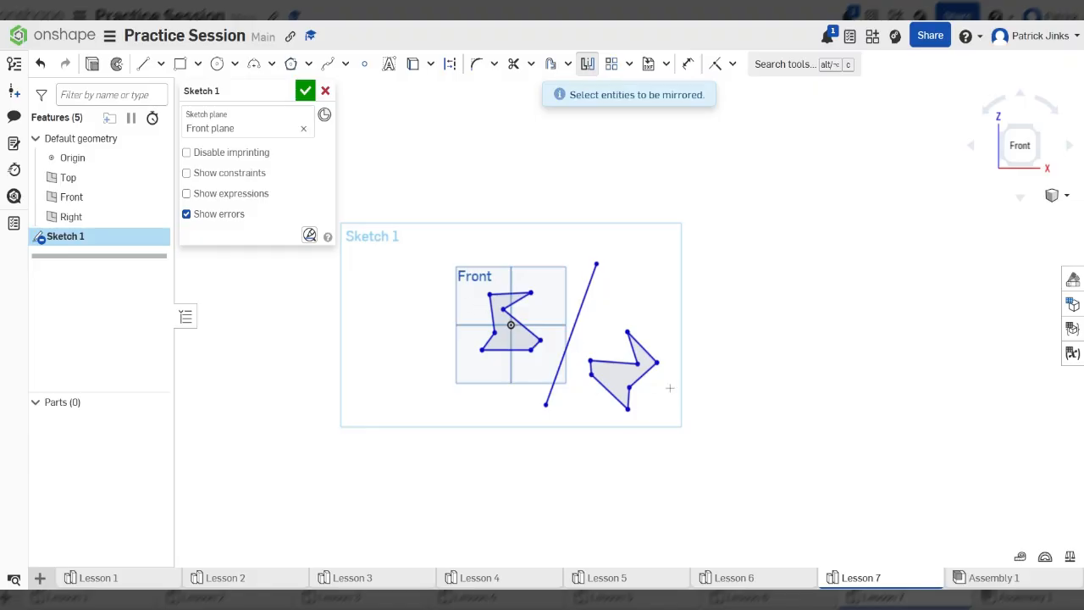
scroll(555, 363, up, 3)
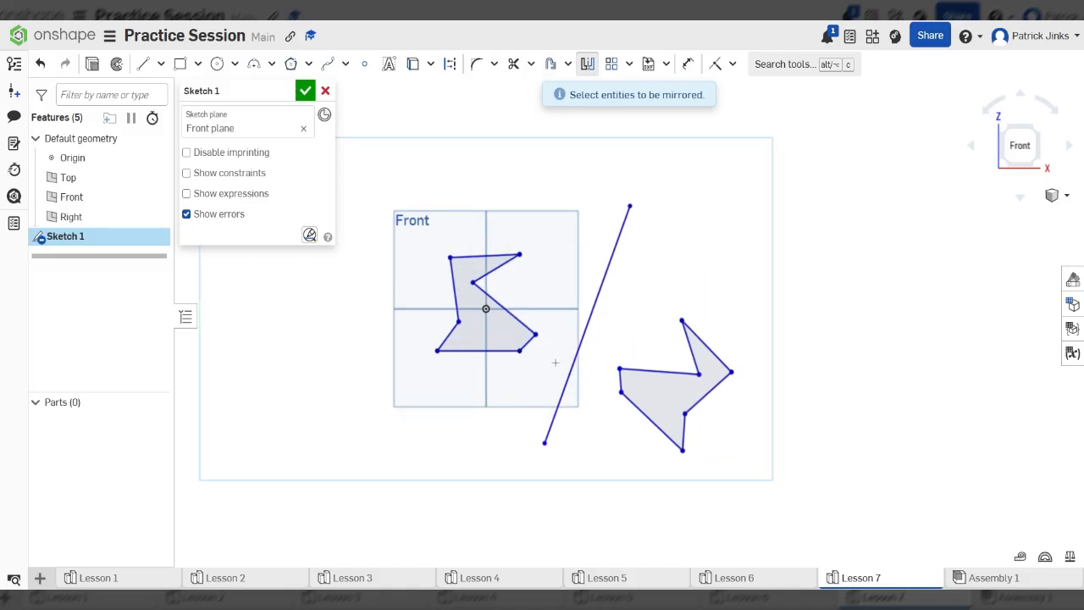
scroll(570, 354, down, 2)
scroll(571, 354, up, 2)
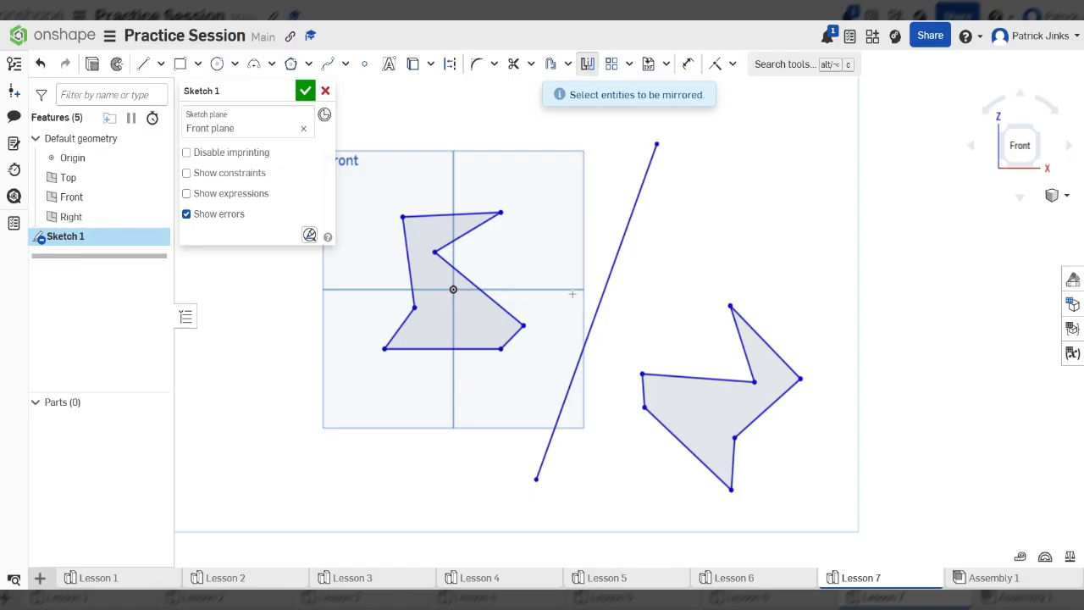
key(ctrl+z)
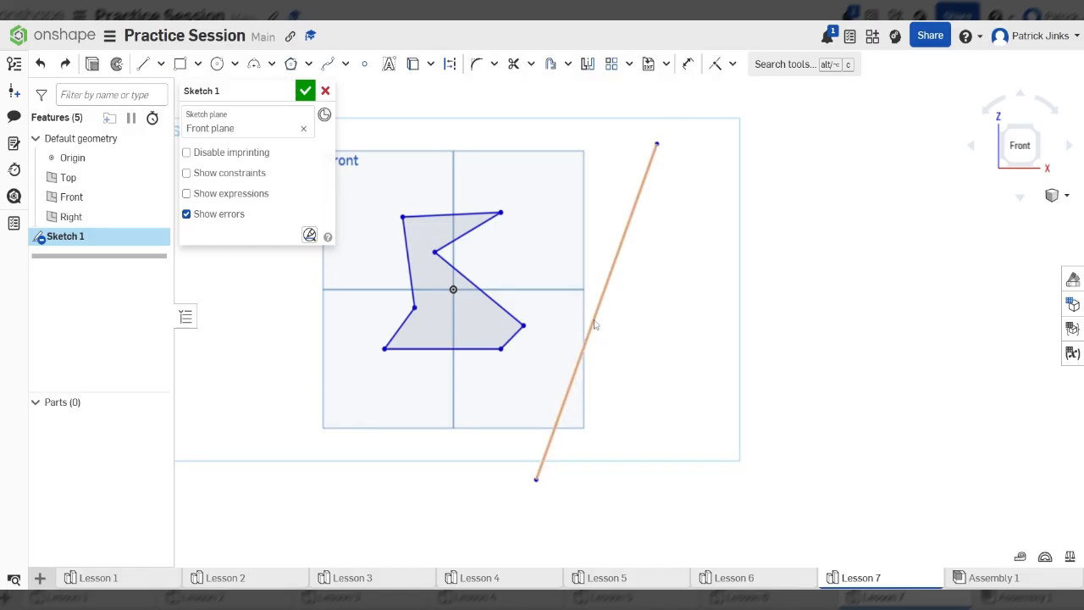
scroll(627, 331, down, 1)
scroll(615, 343, up, 2)
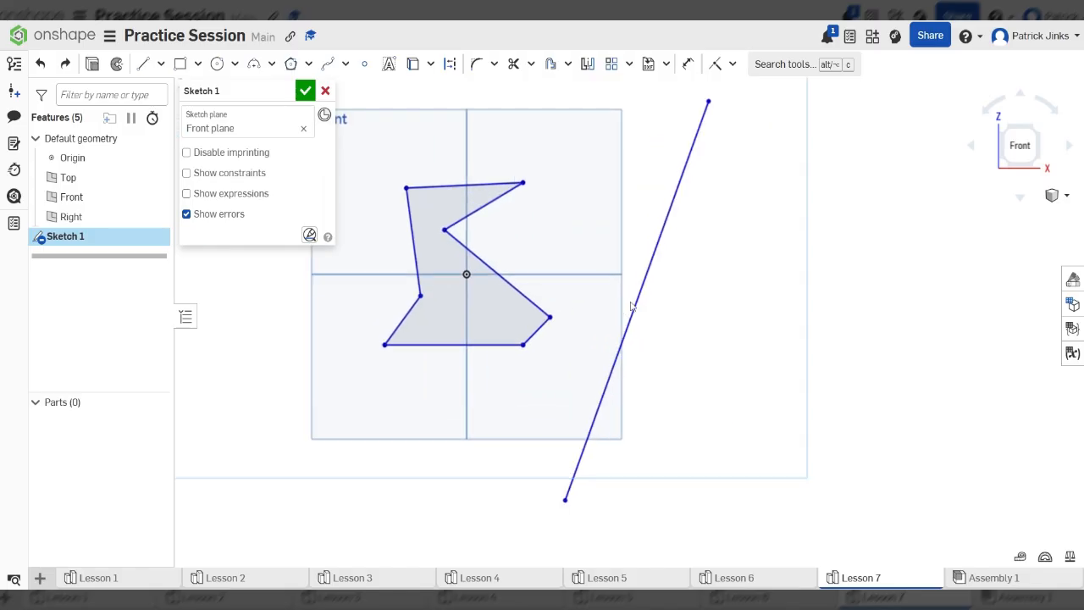
- Start an angle dimension between the slanted line and the Top plane (69.075°), then cancel it
click(688, 64)
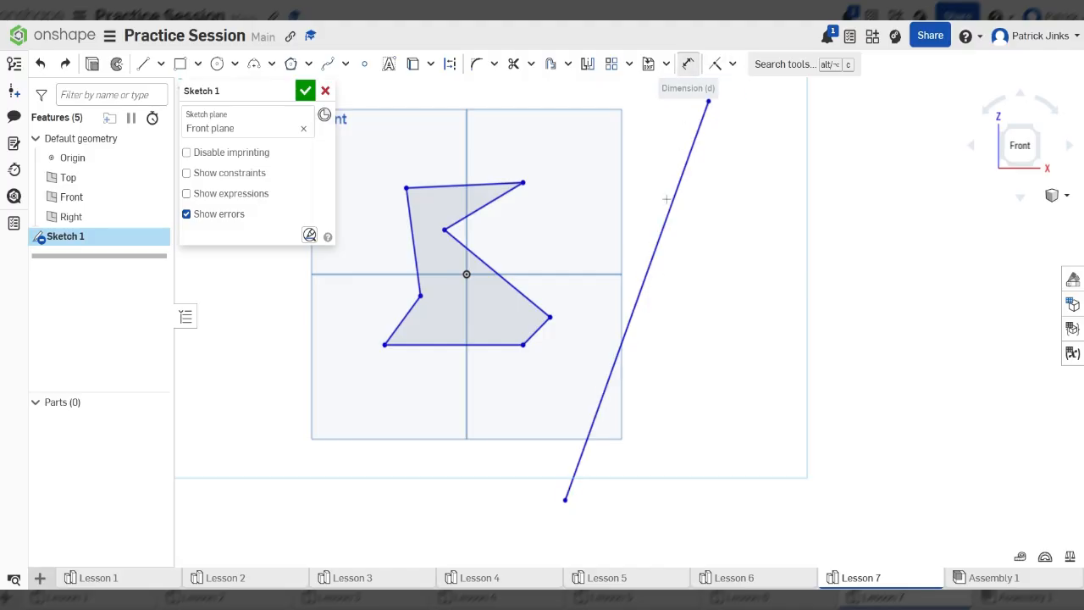
click(632, 315)
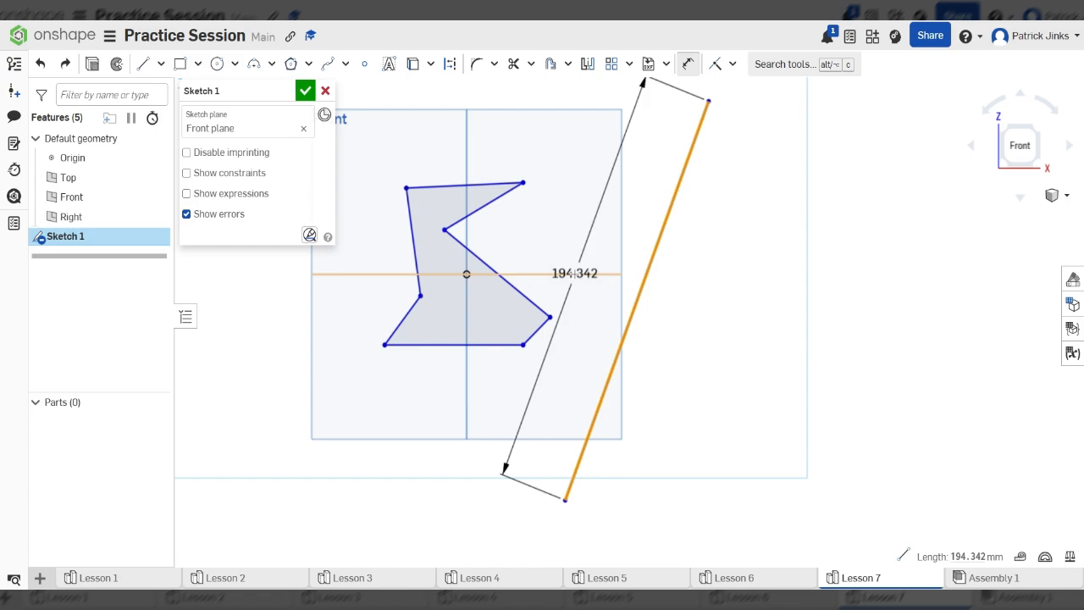
click(574, 273)
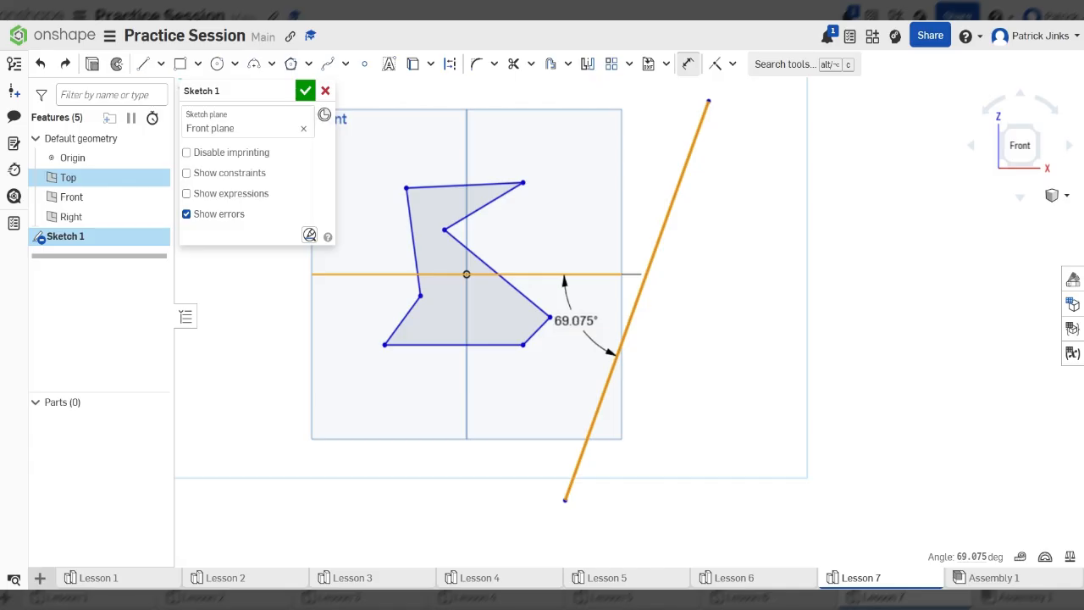
mouse_move(566, 345)
mouse_down()
mouse_move(575, 310)
mouse_move(548, 283)
mouse_move(560, 282)
mouse_move(512, 274)
mouse_move(524, 308)
mouse_move(581, 355)
mouse_up()
key(Escape)
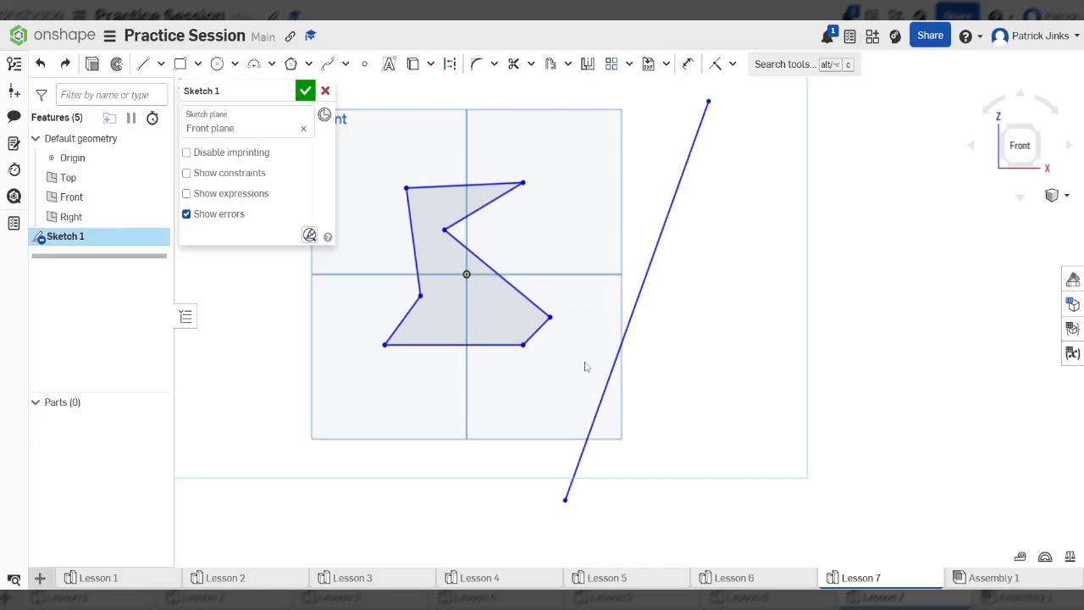
- Dimension the slanted line at 45° to the polygon's bottom edge
key(d)
click(616, 369)
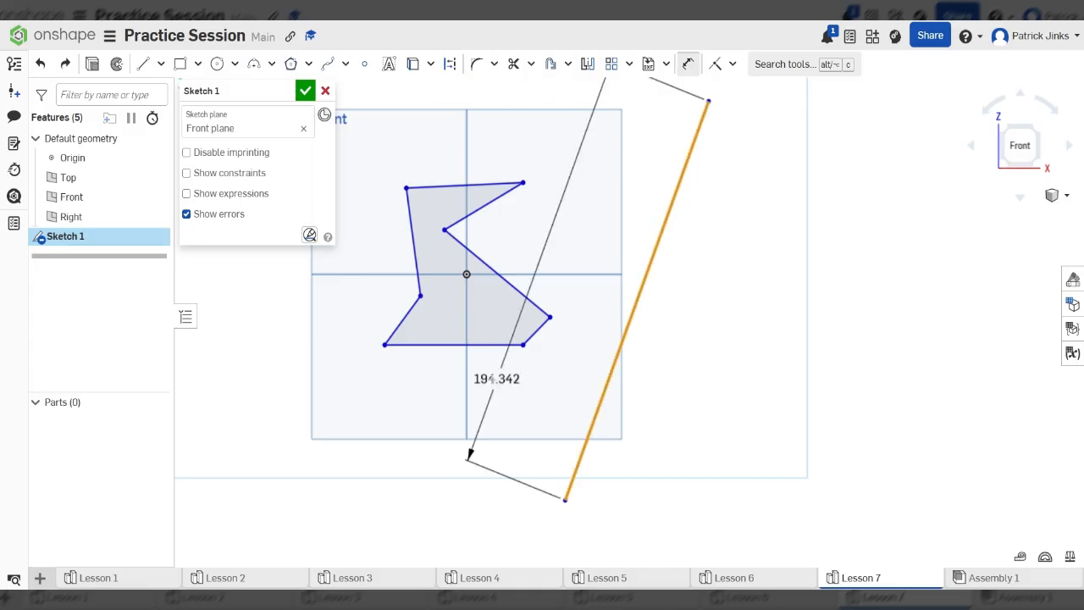
click(484, 344)
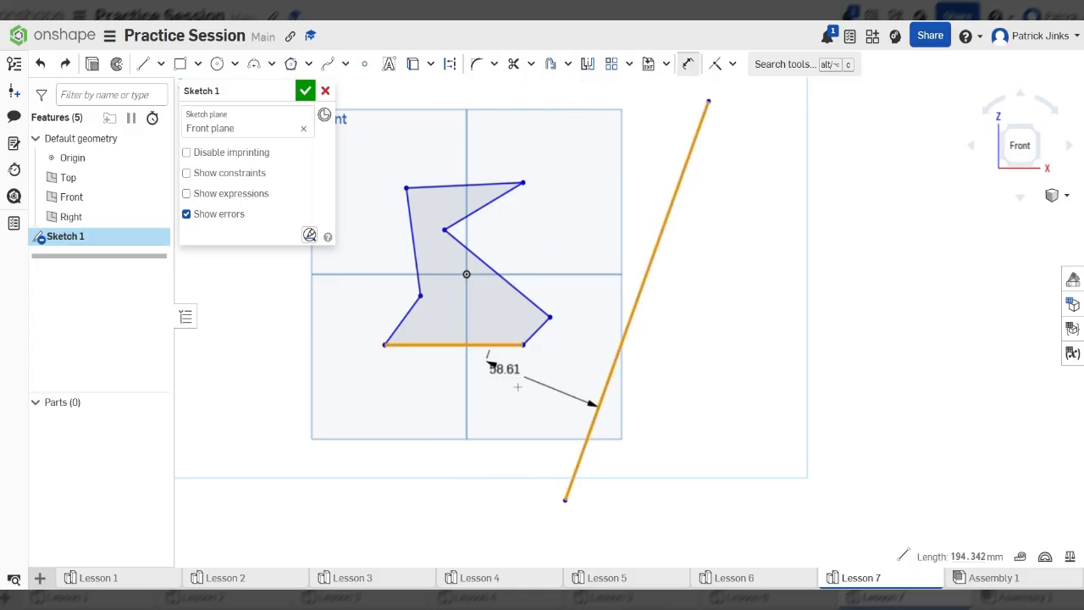
click(503, 398)
text(4)
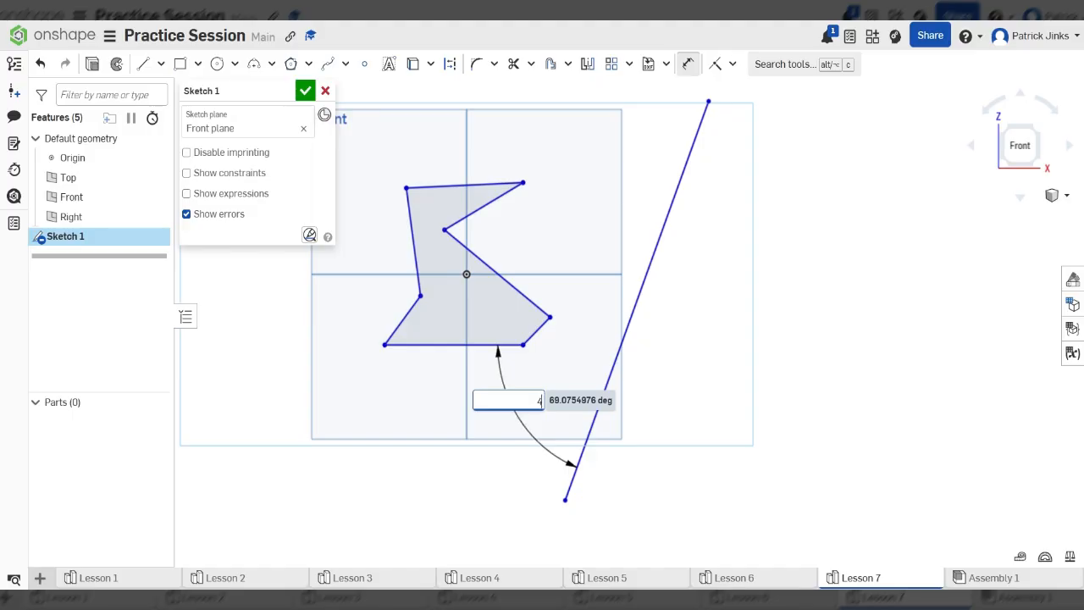
text(5)
key(Return)
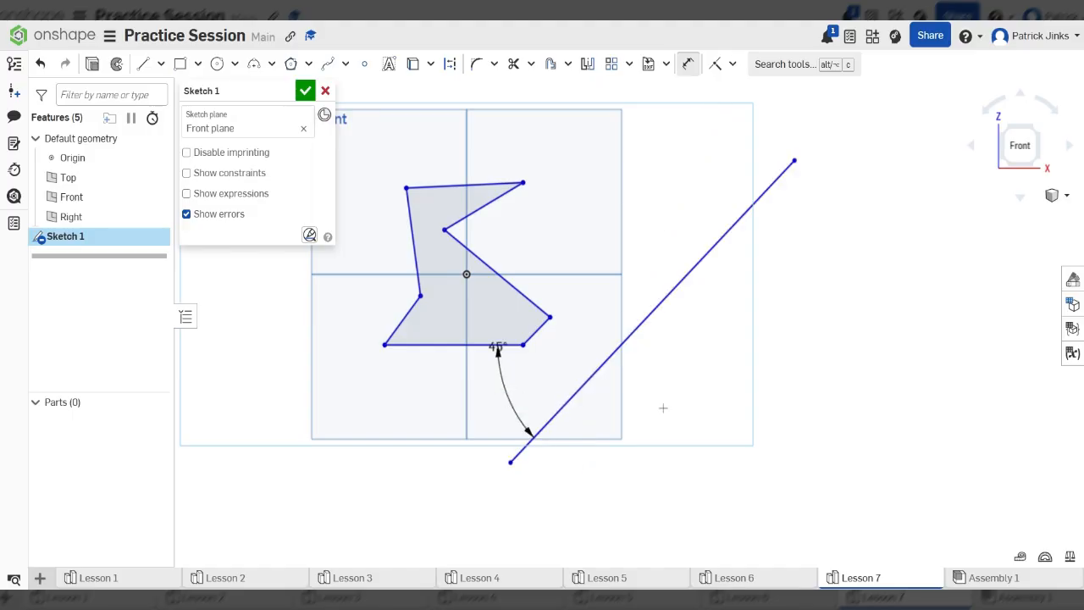
scroll(525, 290, down, 2)
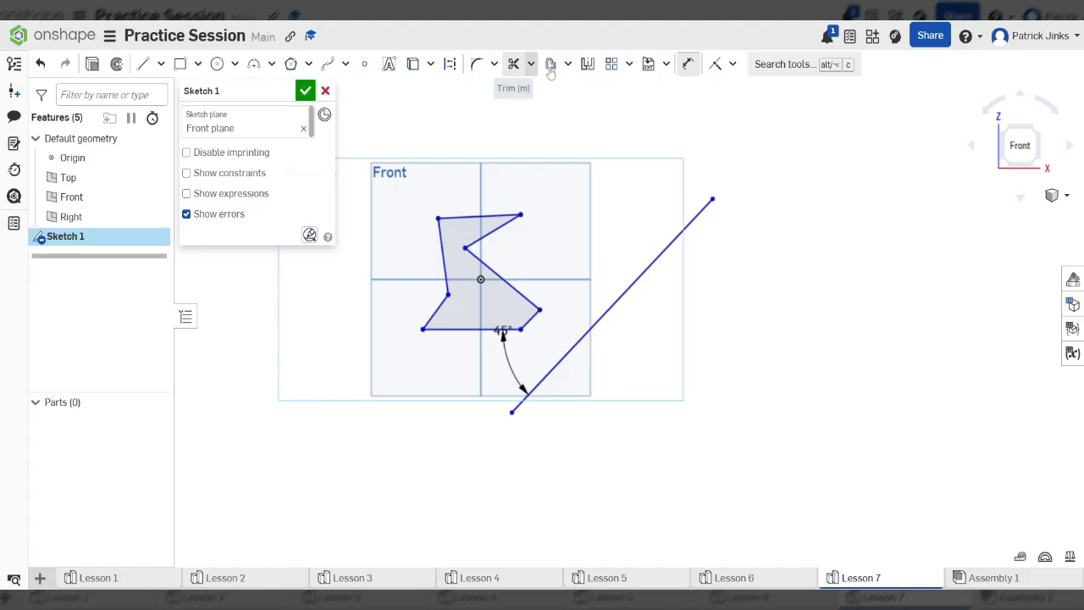
- Mirror the polygon across the 45° line, placing a copy below and to its right
click(587, 63)
click(617, 300)
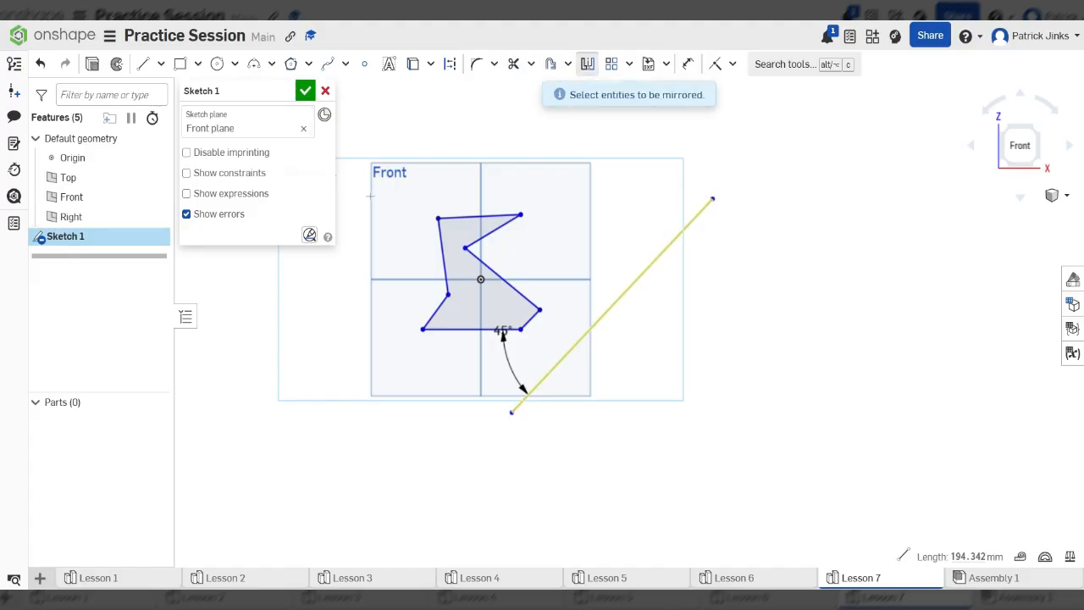
drag(373, 176, 564, 358)
scroll(571, 380, down, 1)
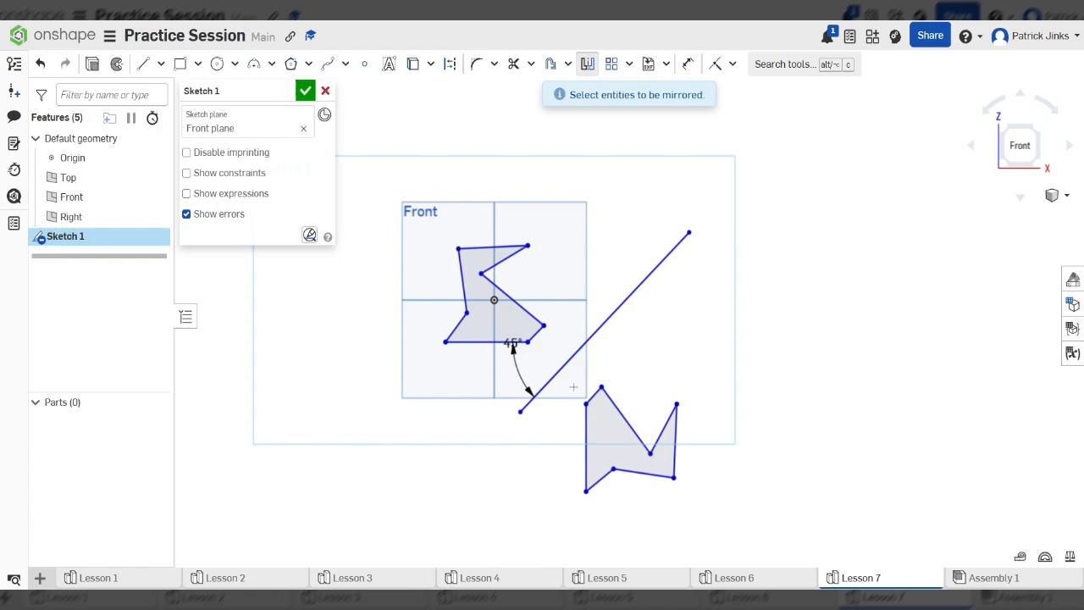
scroll(610, 506, up, 1)
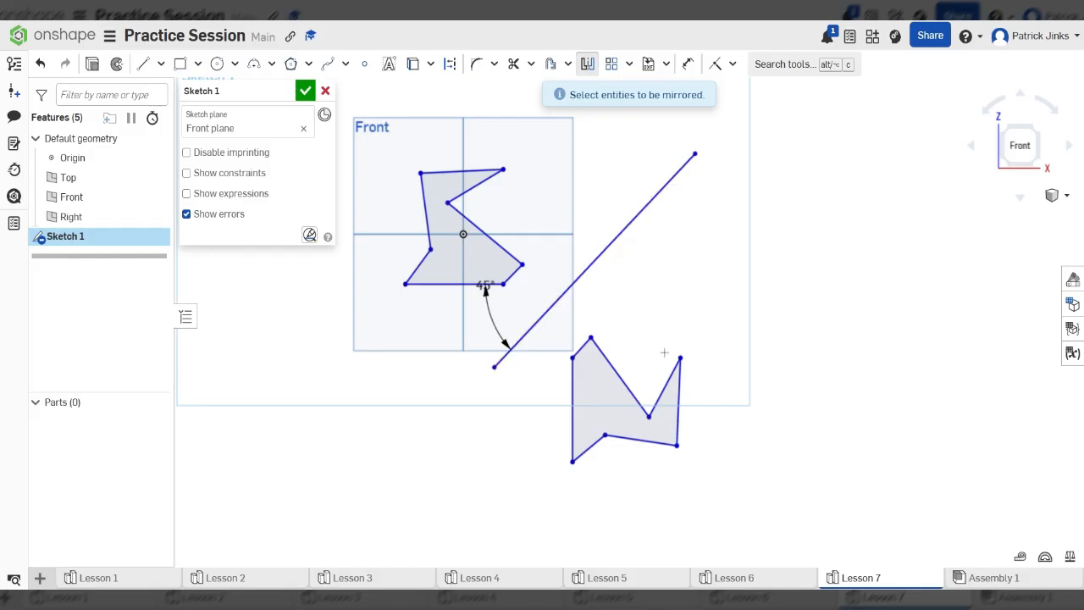
scroll(629, 449, down, 3)
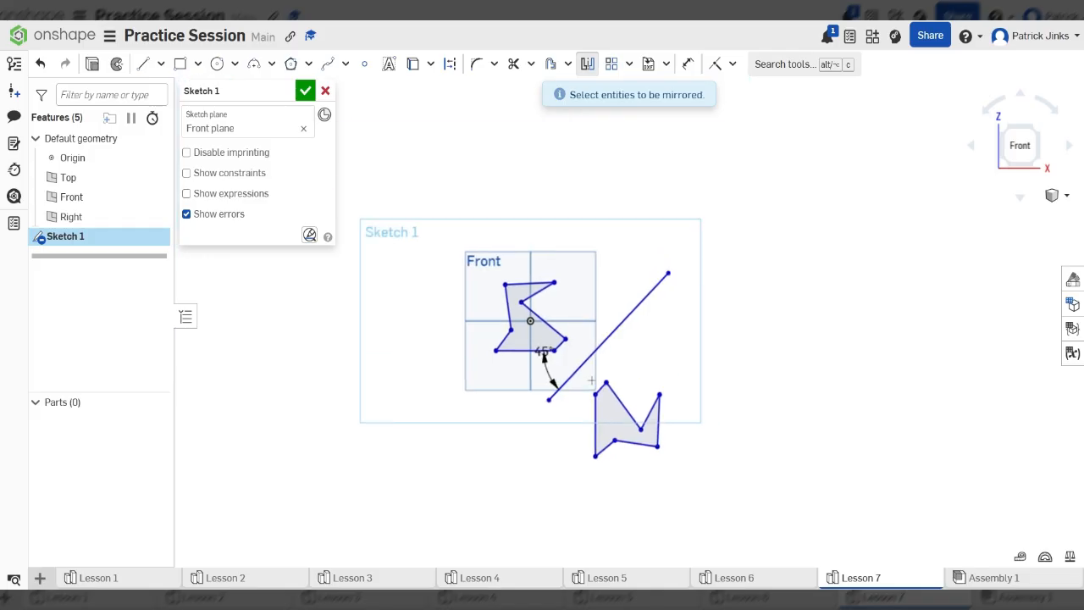
scroll(629, 381, up, 3)
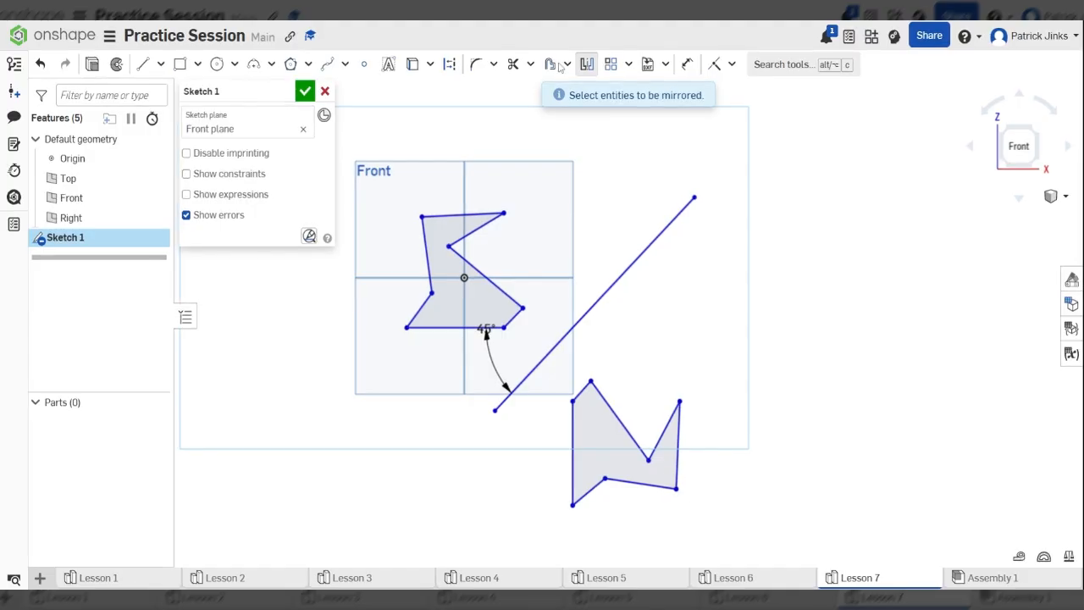
scroll(508, 341, down, 2)
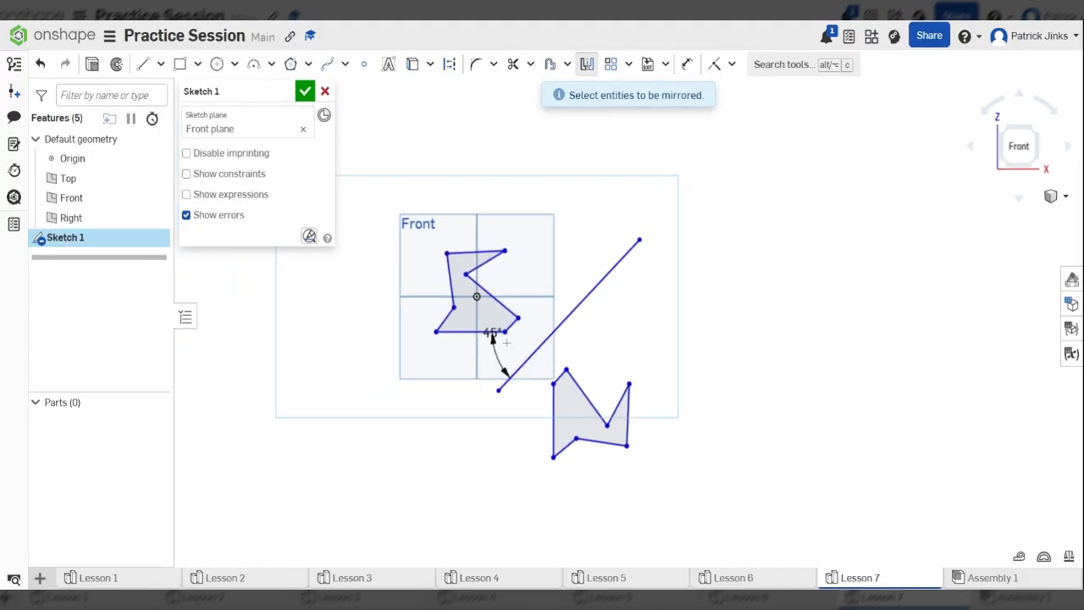
scroll(492, 337, up, 2)
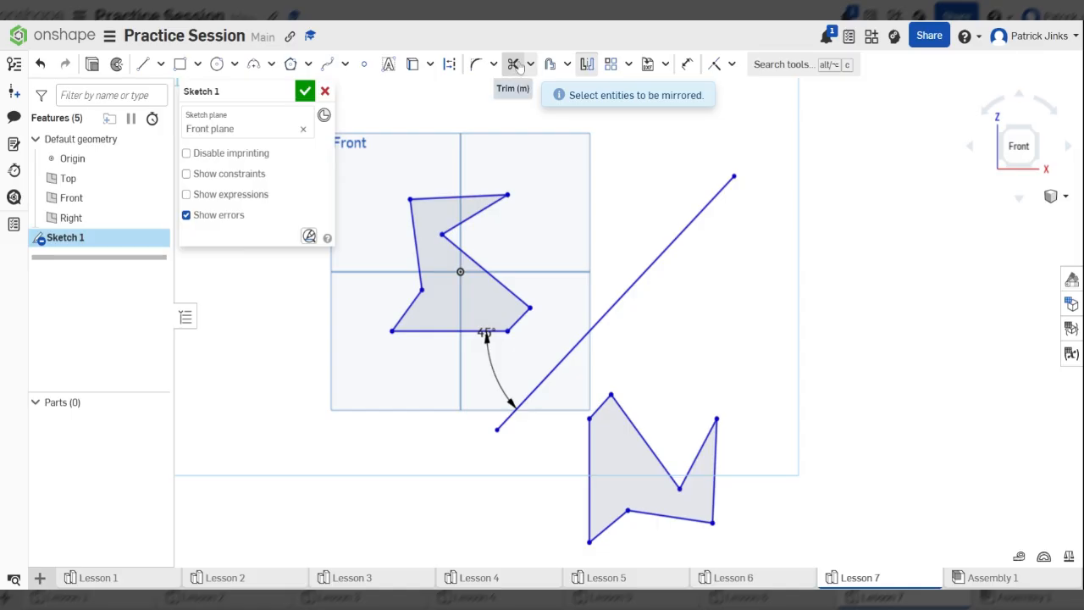
scroll(521, 288, down, 1)
scroll(521, 288, down, 2)
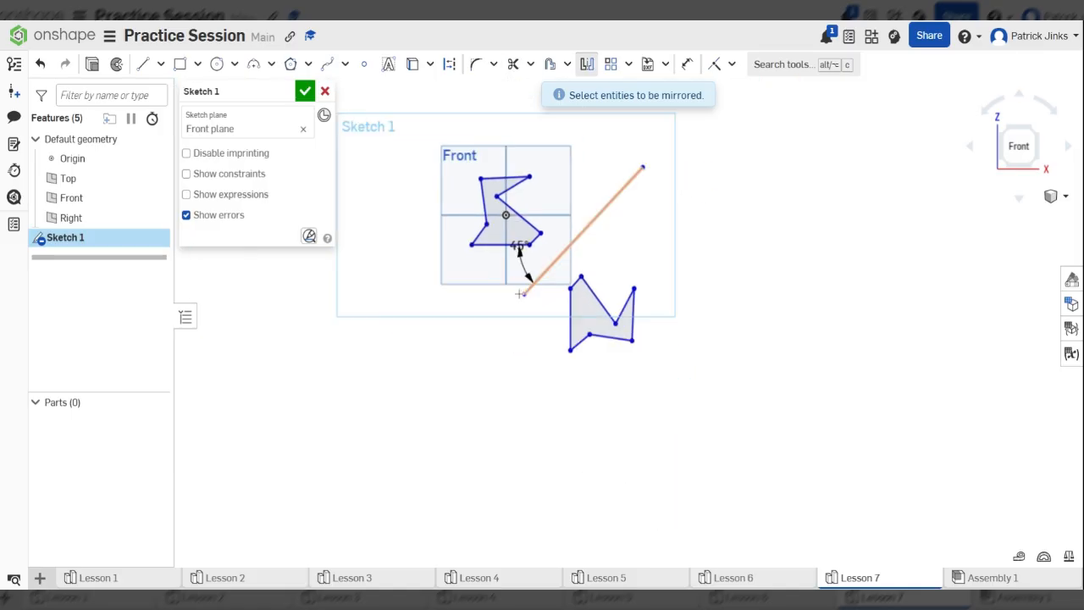
scroll(518, 292, up, 1)
- Draw a long diagonal line across the sketch and trim away the upper-right 45° line
click(143, 64)
click(392, 215)
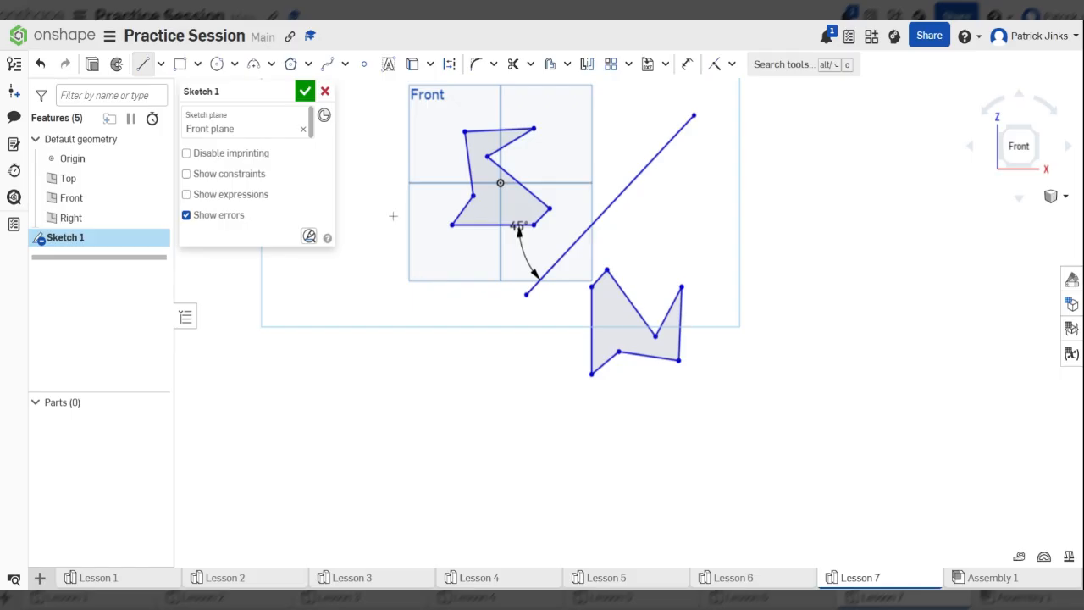
click(642, 474)
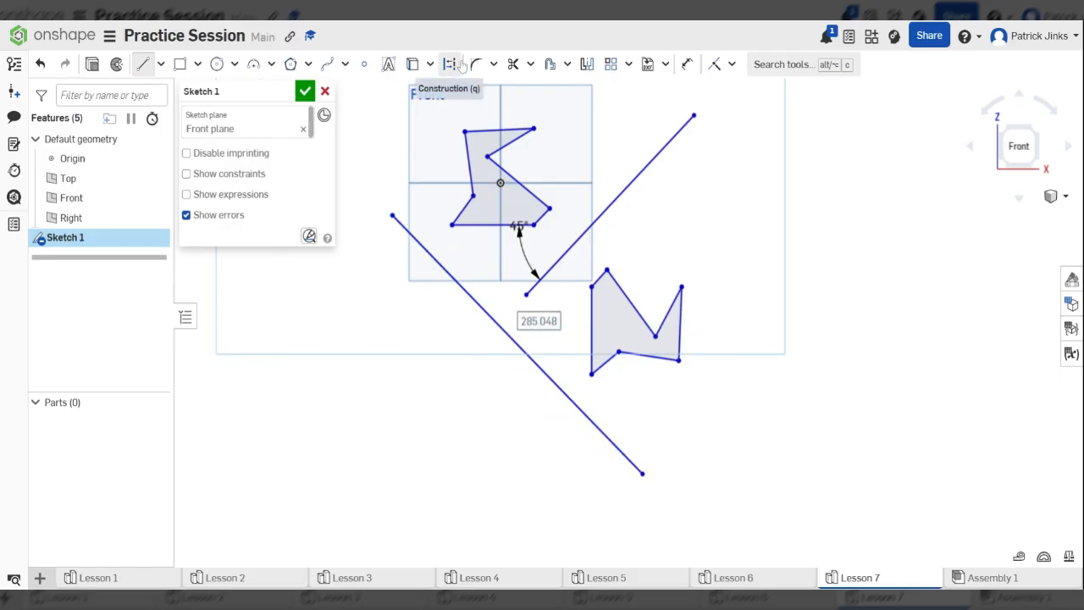
click(512, 65)
drag(615, 129, 637, 226)
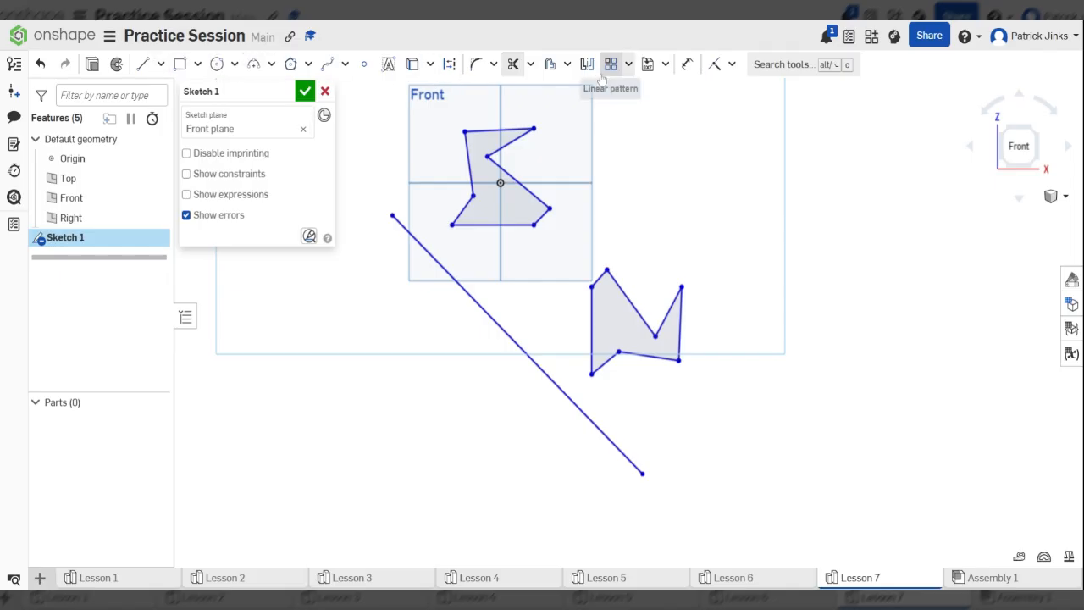
- Mirror both polygons across the long diagonal line
click(587, 65)
click(449, 275)
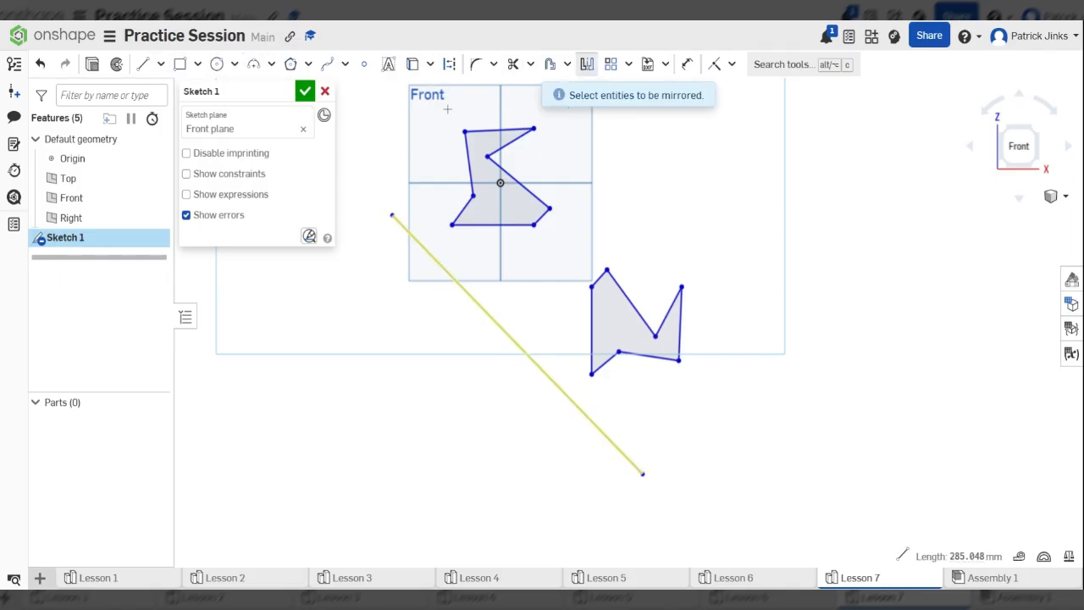
drag(444, 102, 743, 433)
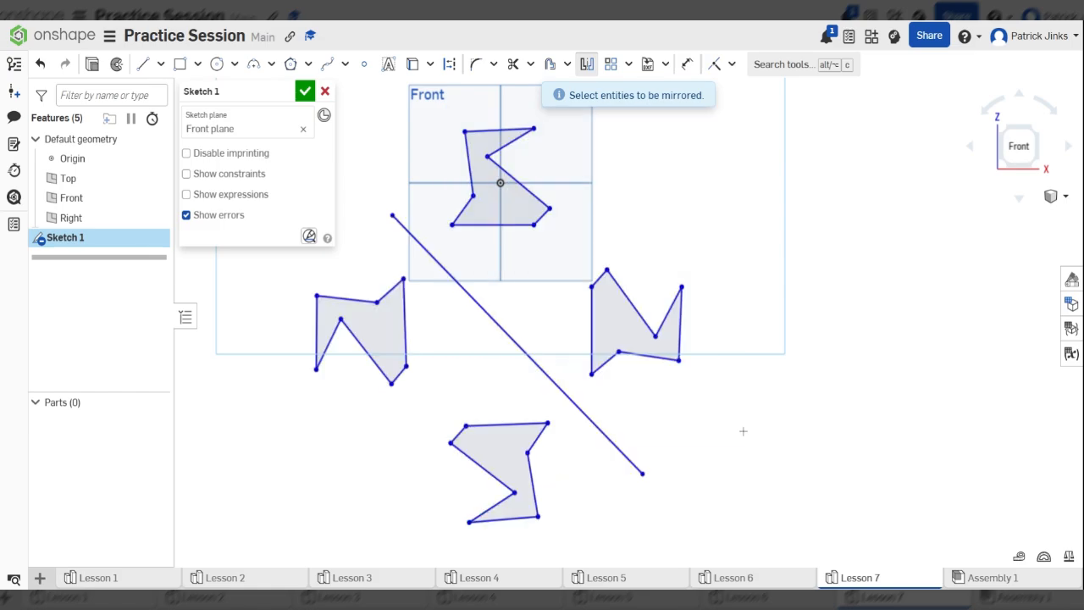
scroll(624, 288, down, 3)
scroll(552, 292, down, 3)
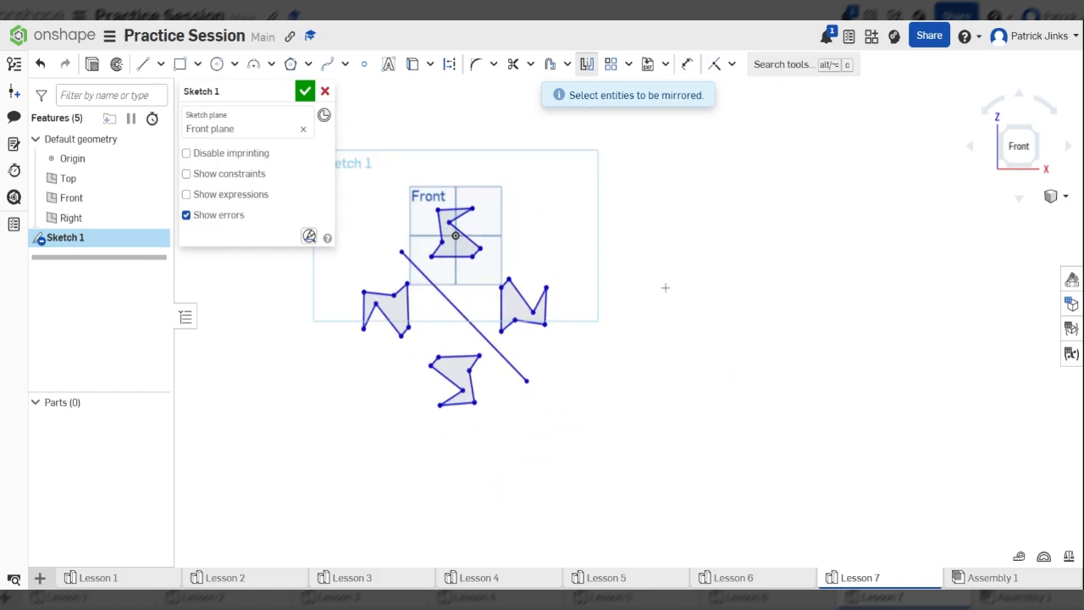
scroll(472, 230, up, 3)
scroll(618, 261, down, 2)
scroll(625, 267, up, 2)
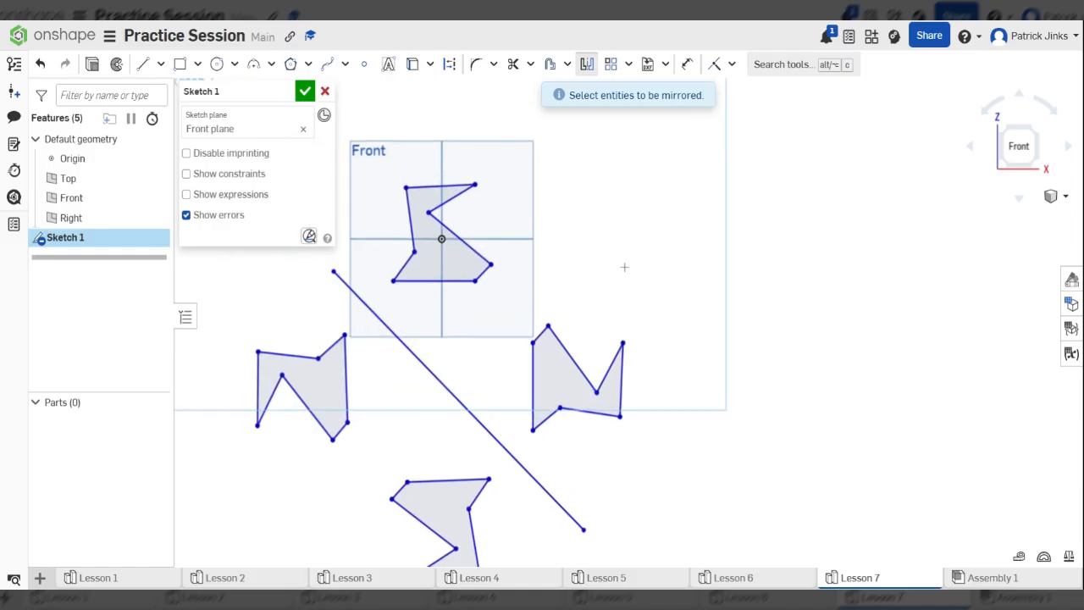
scroll(519, 279, down, 2)
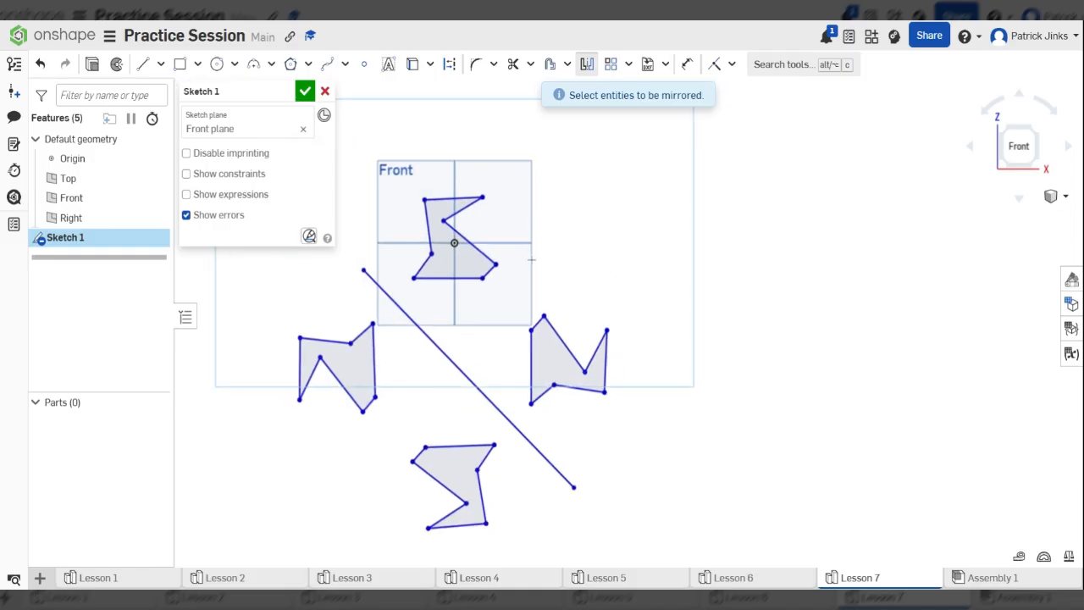
- Trim away the diagonal mirror line, leaving four polygons
click(512, 64)
drag(496, 320, 466, 369)
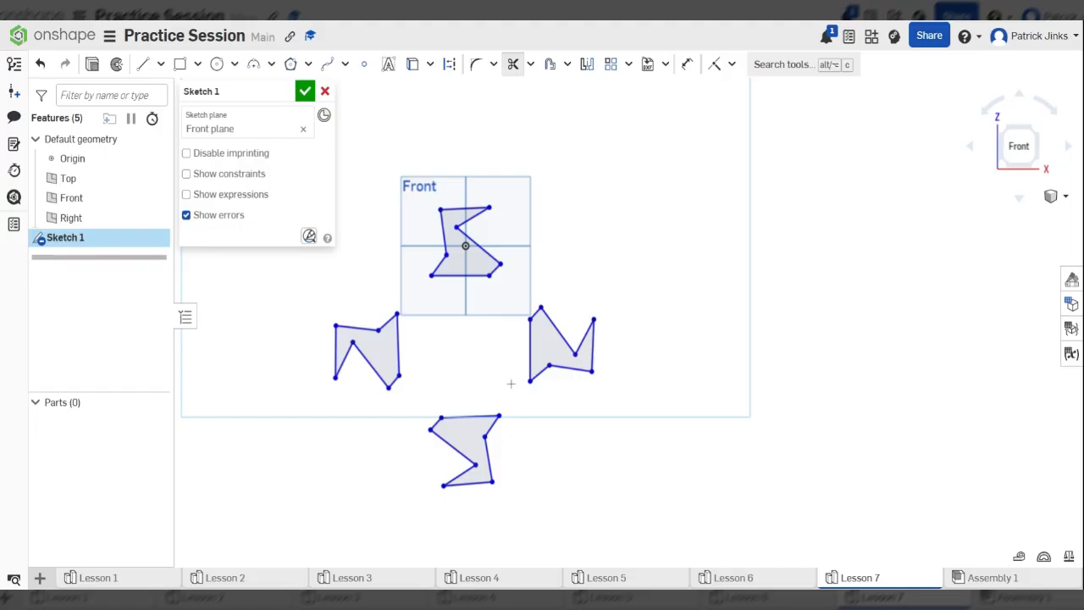
scroll(715, 383, down, 2)
scroll(500, 357, up, 3)
scroll(684, 386, down, 2)
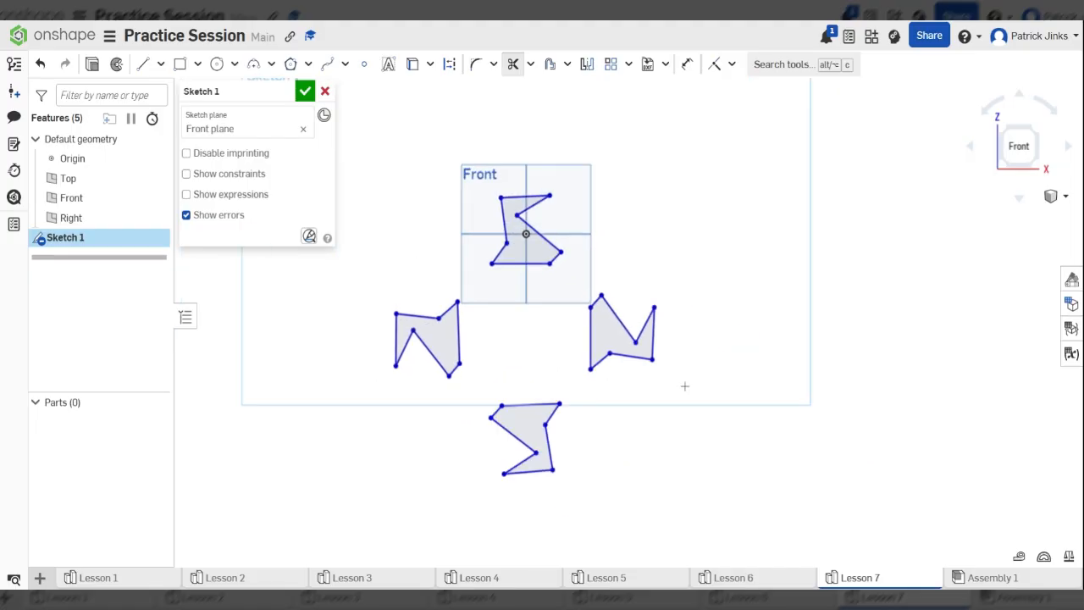
click(587, 65)
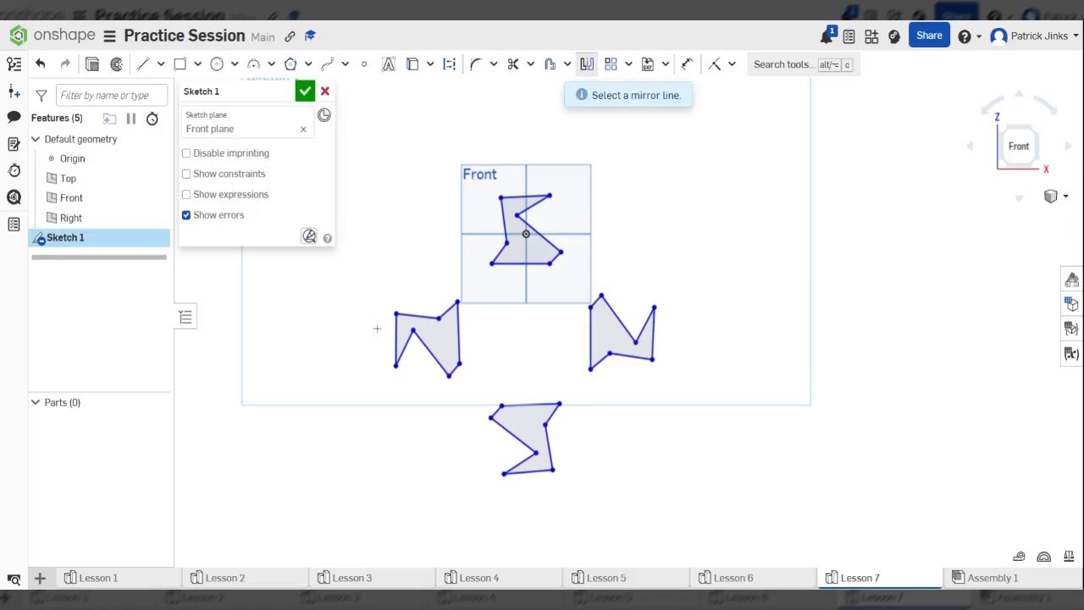
- Mirror all four polygons across the right-hand polygon's right edge
scroll(694, 347, up, 6)
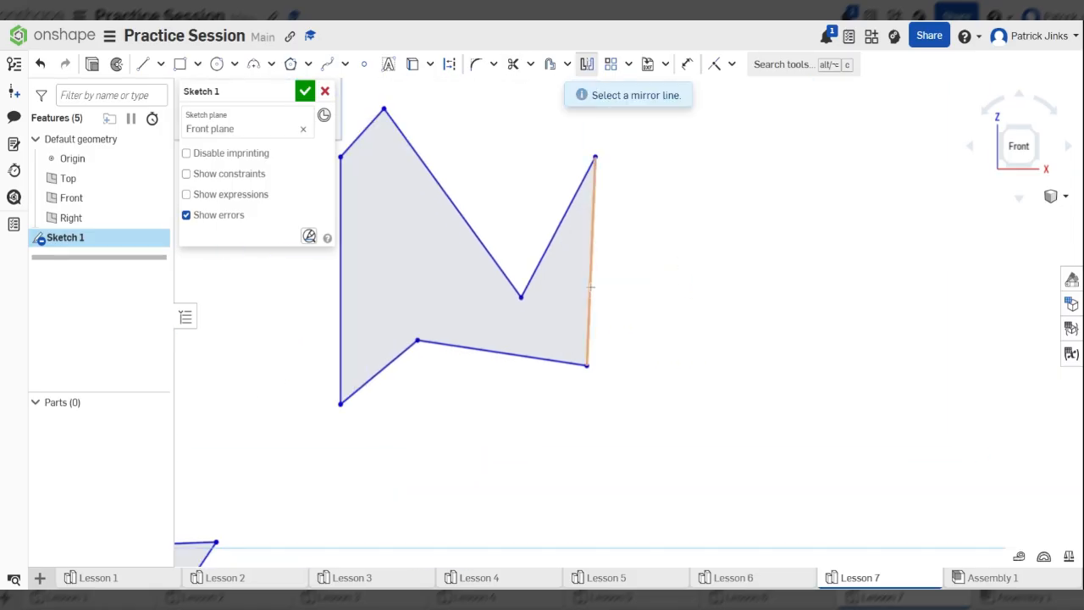
click(591, 280)
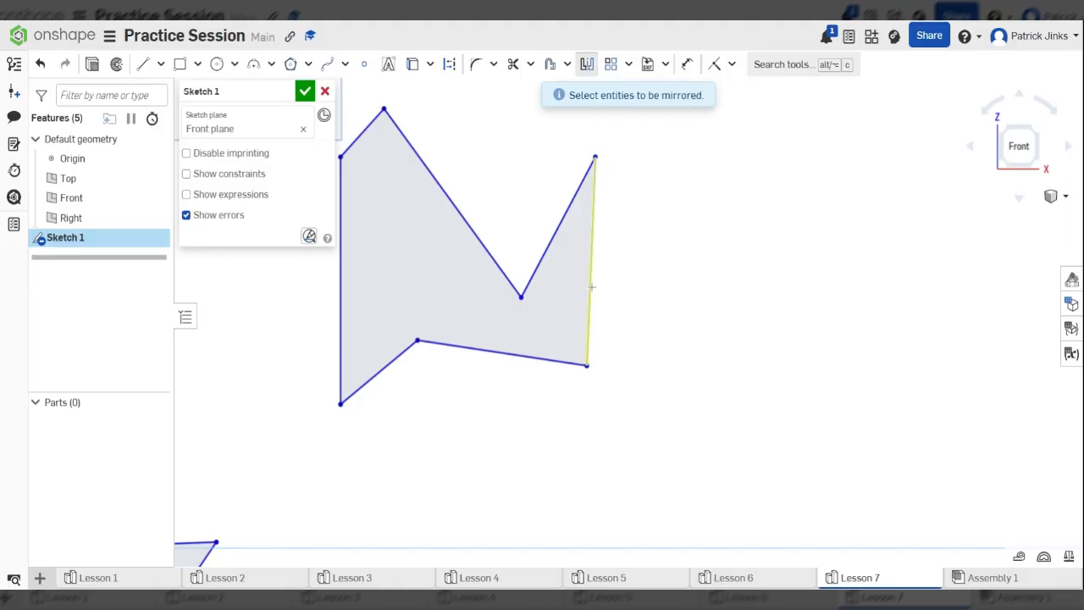
scroll(593, 286, down, 8)
mouse_move(371, 163)
mouse_down()
mouse_move(606, 358)
mouse_move(690, 461)
mouse_up()
scroll(603, 256, up, 5)
scroll(588, 330, up, 4)
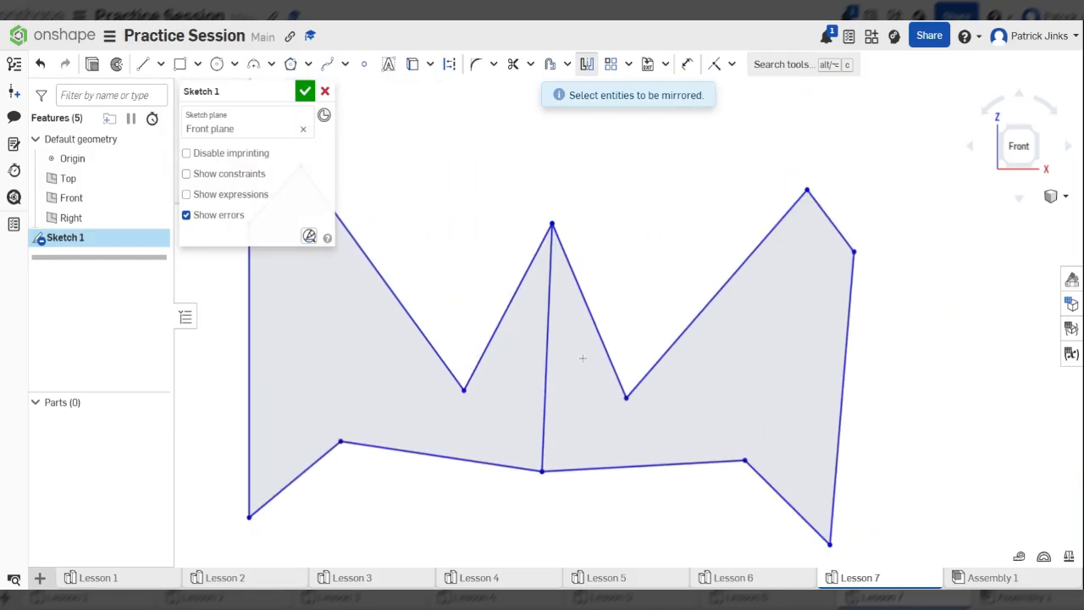
scroll(519, 265, down, 7)
scroll(555, 274, down, 2)
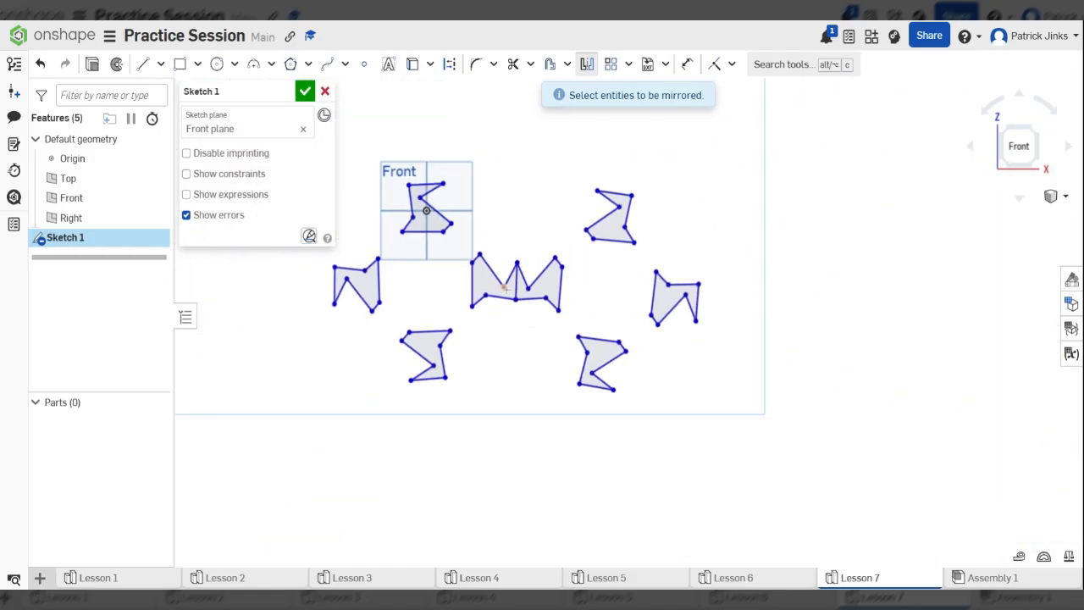
scroll(718, 393, down, 4)
scroll(603, 330, up, 4)
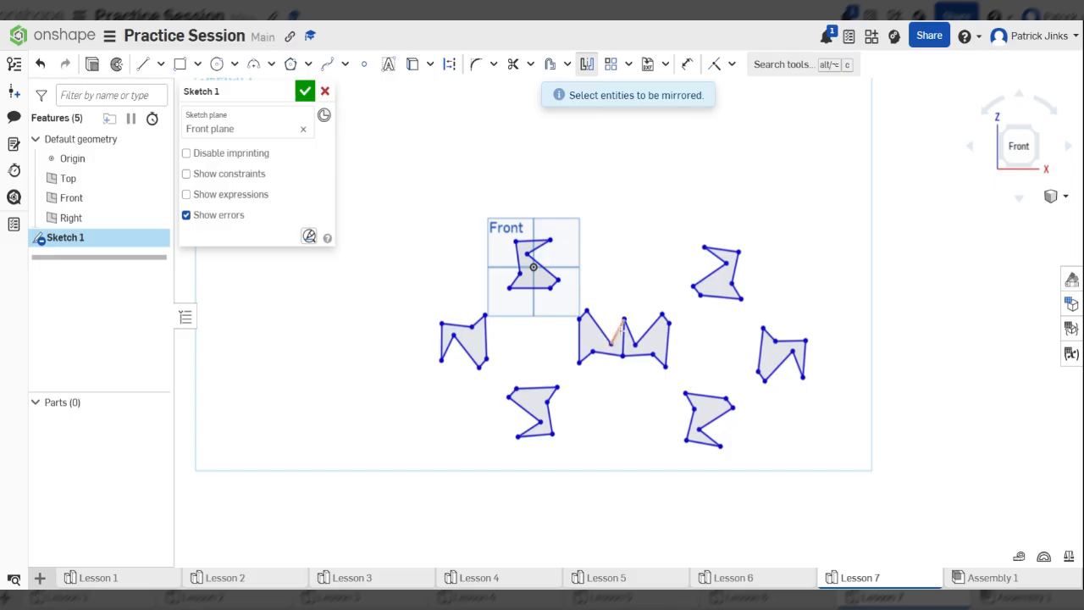
scroll(634, 342, up, 3)
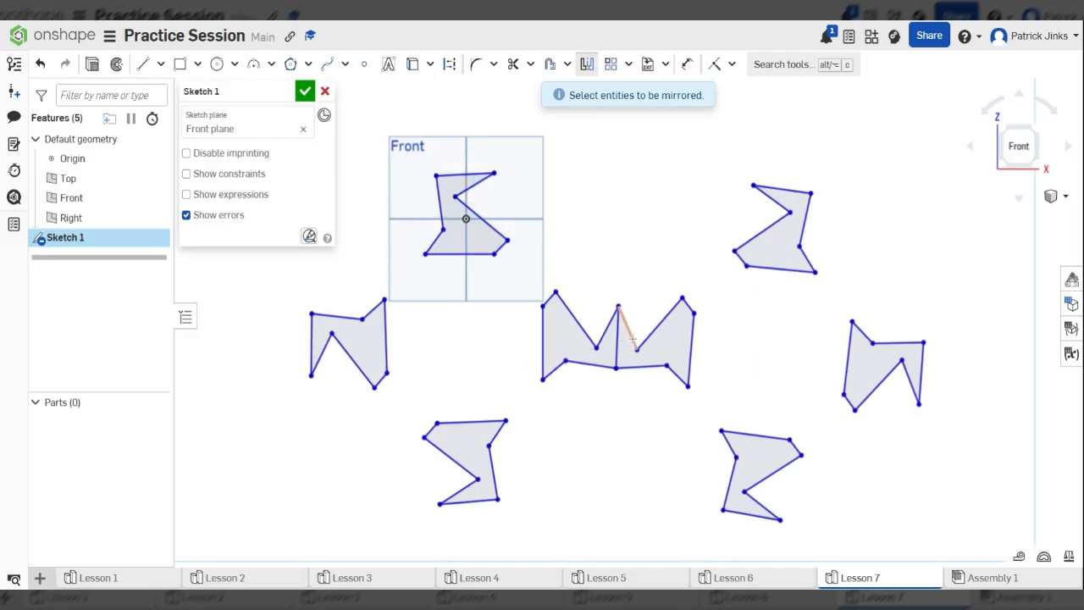
scroll(636, 348, down, 2)
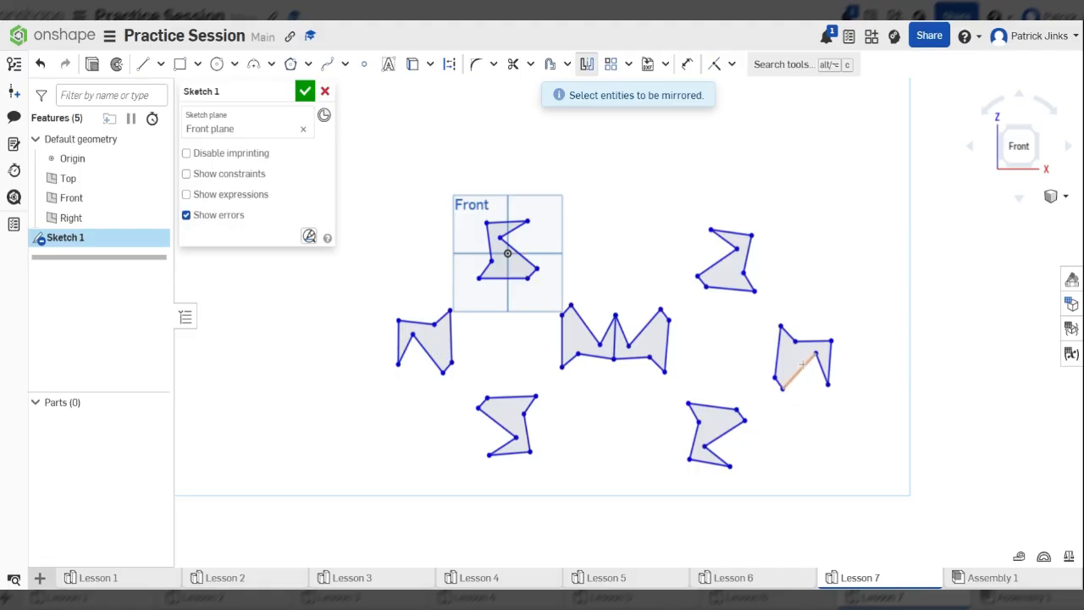
scroll(803, 365, down, 1)
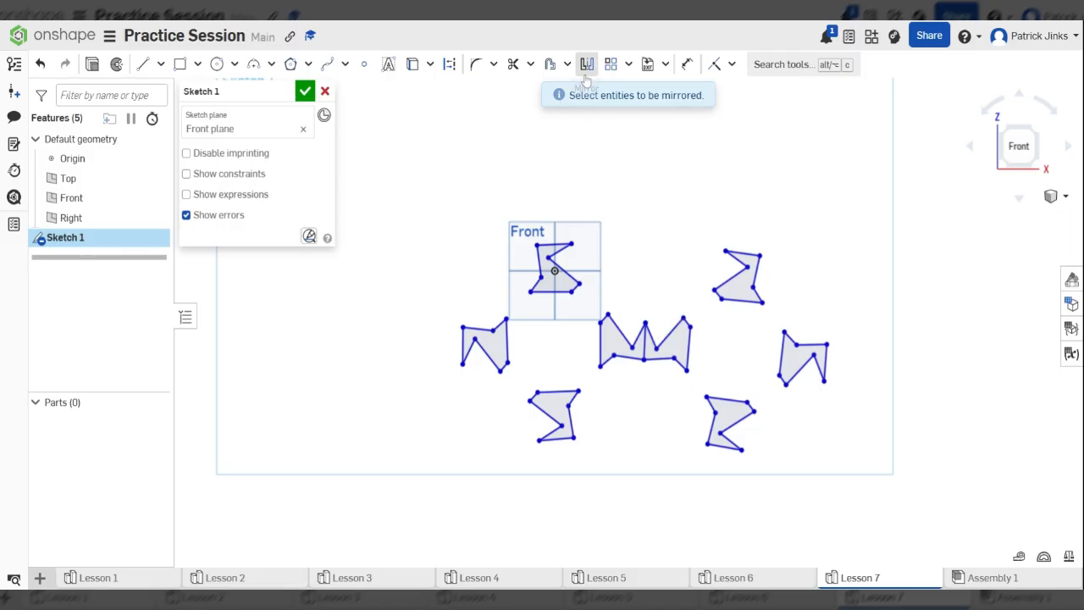
scroll(552, 238, up, 1)
scroll(573, 255, up, 1)
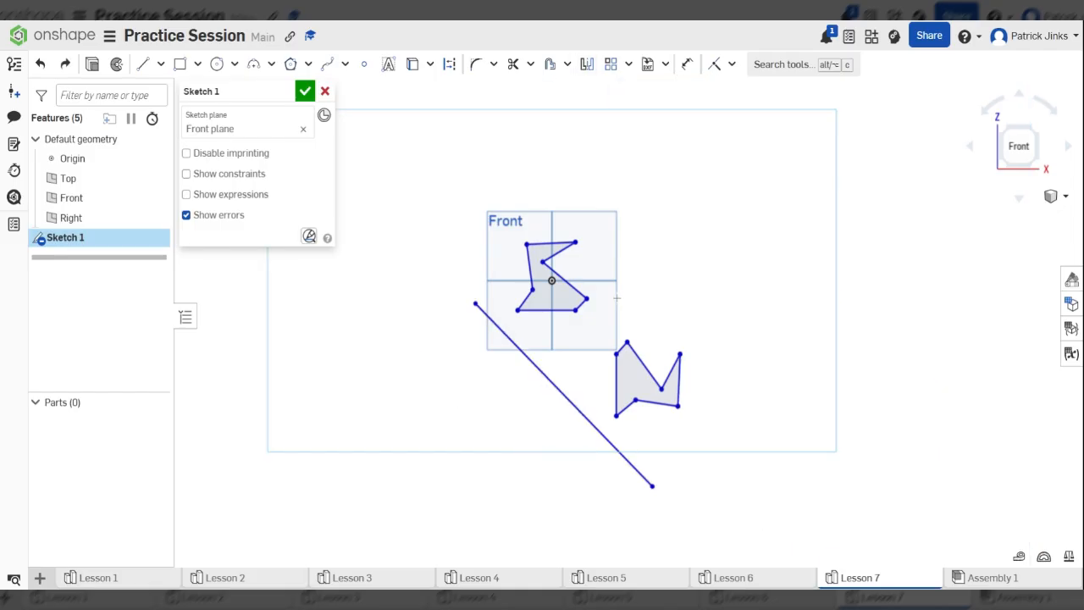
- Undo back to the original polygon and 45° line, then mirror the polygon across that line again
key(ctrl+z)
key(ctrl+z)
key(ctrl+z)
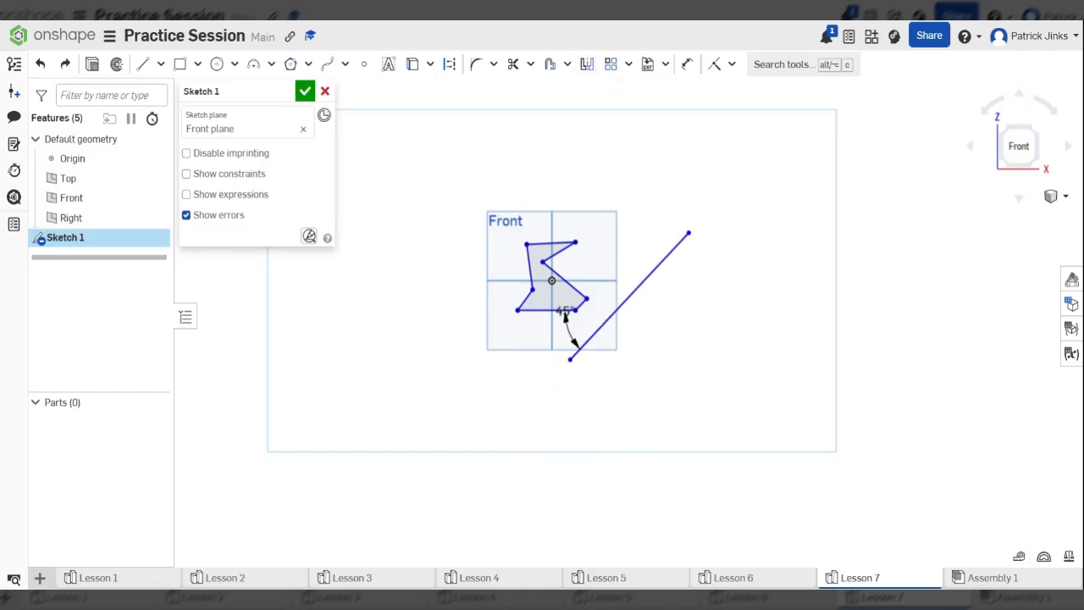
scroll(616, 282, up, 2)
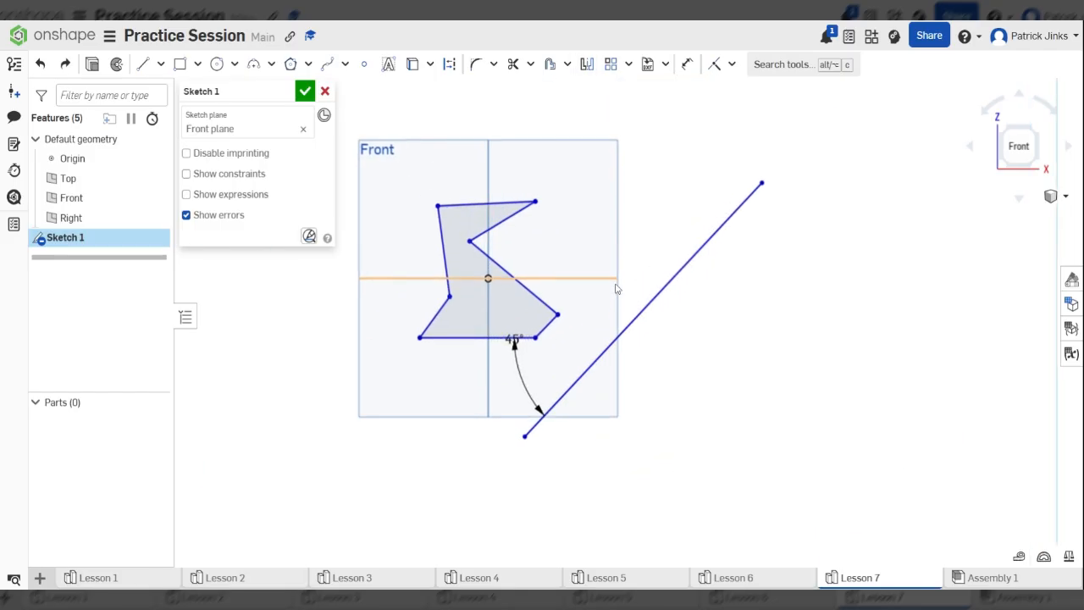
click(587, 66)
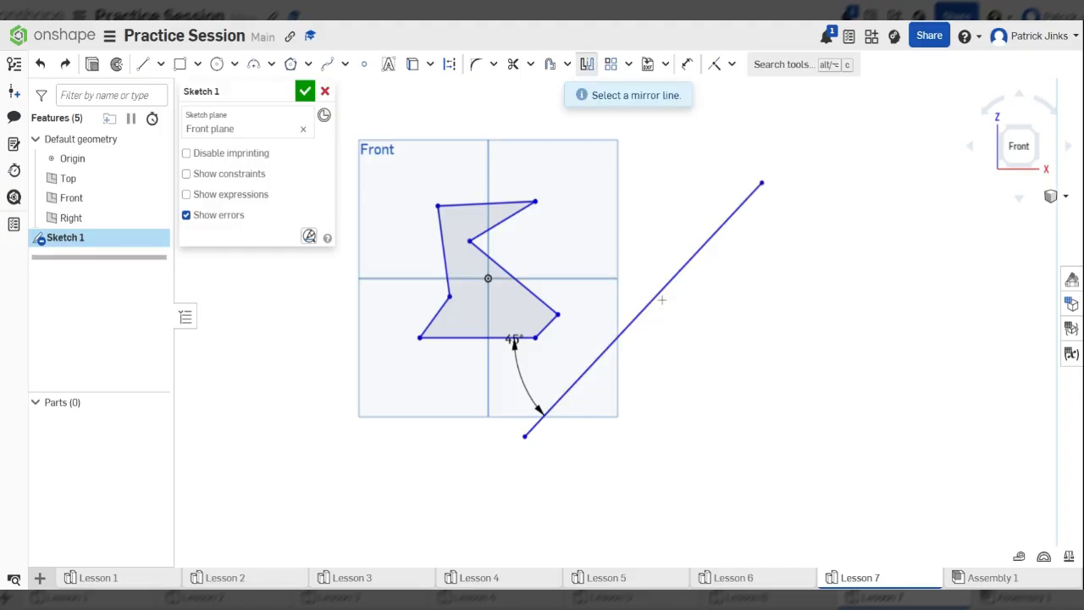
click(662, 299)
drag(354, 156, 585, 389)
scroll(531, 364, down, 2)
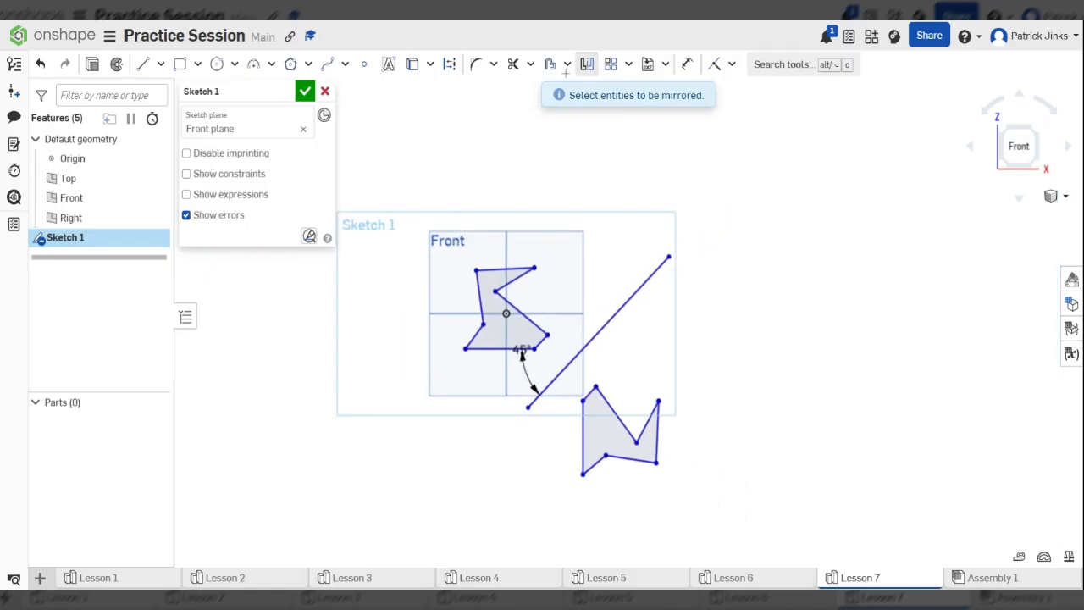
scroll(690, 341, down, 2)
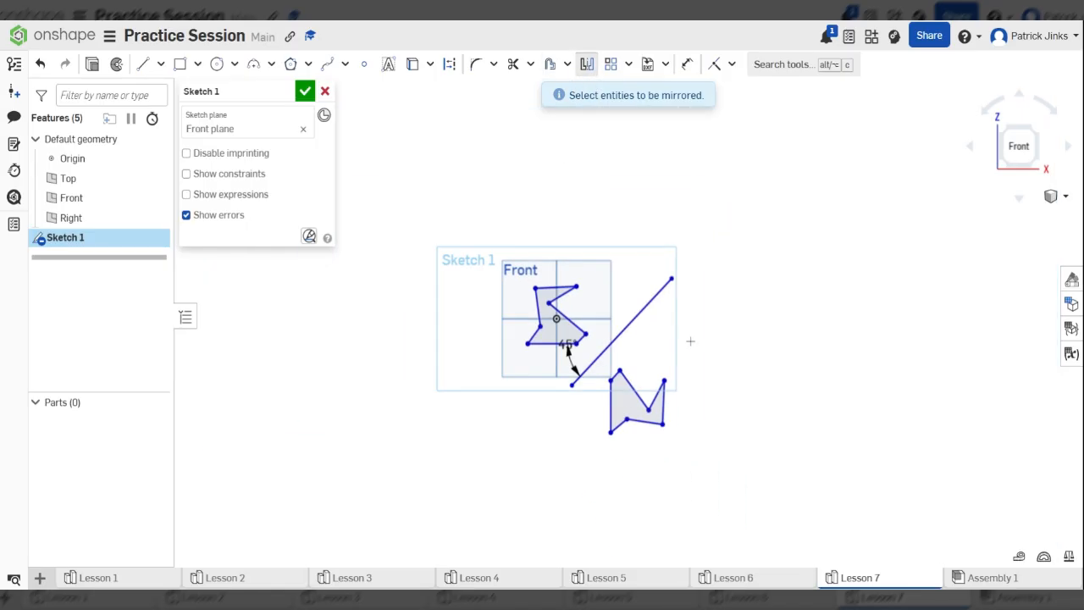
scroll(690, 342, up, 3)
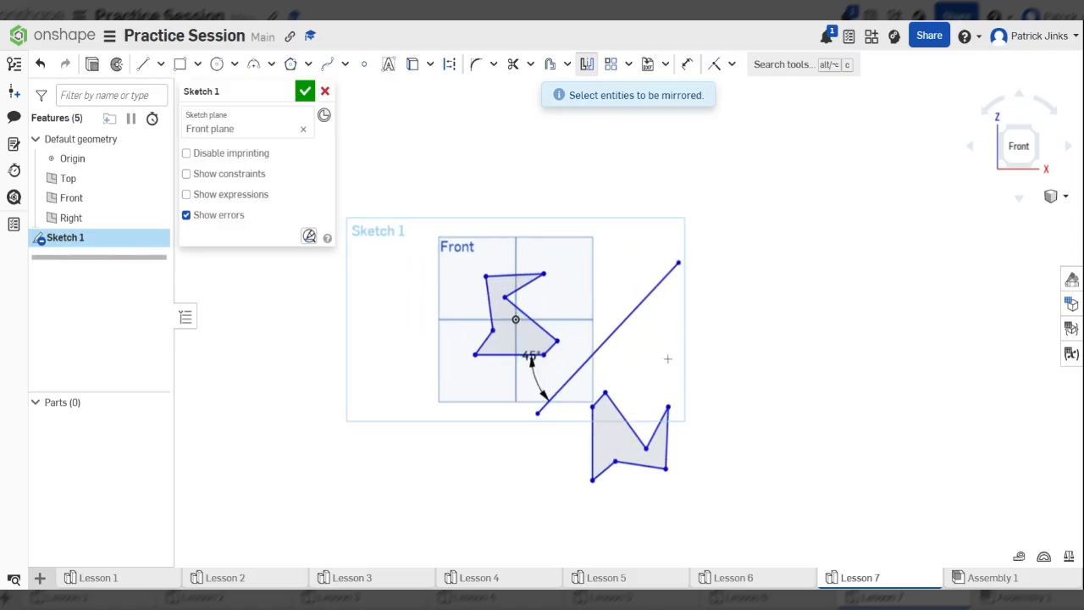
scroll(668, 373, up, 1)
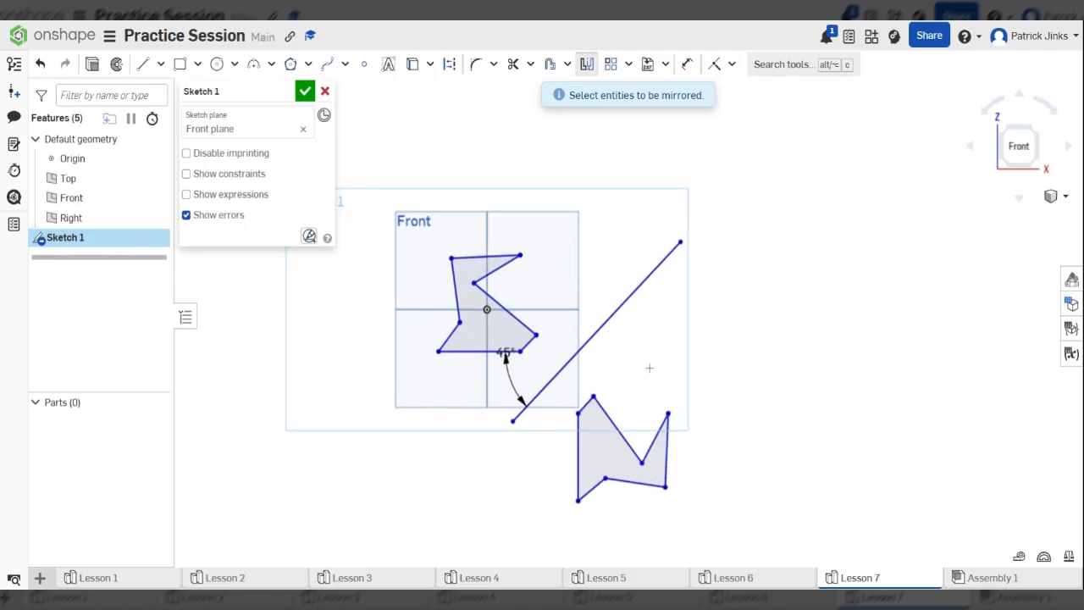